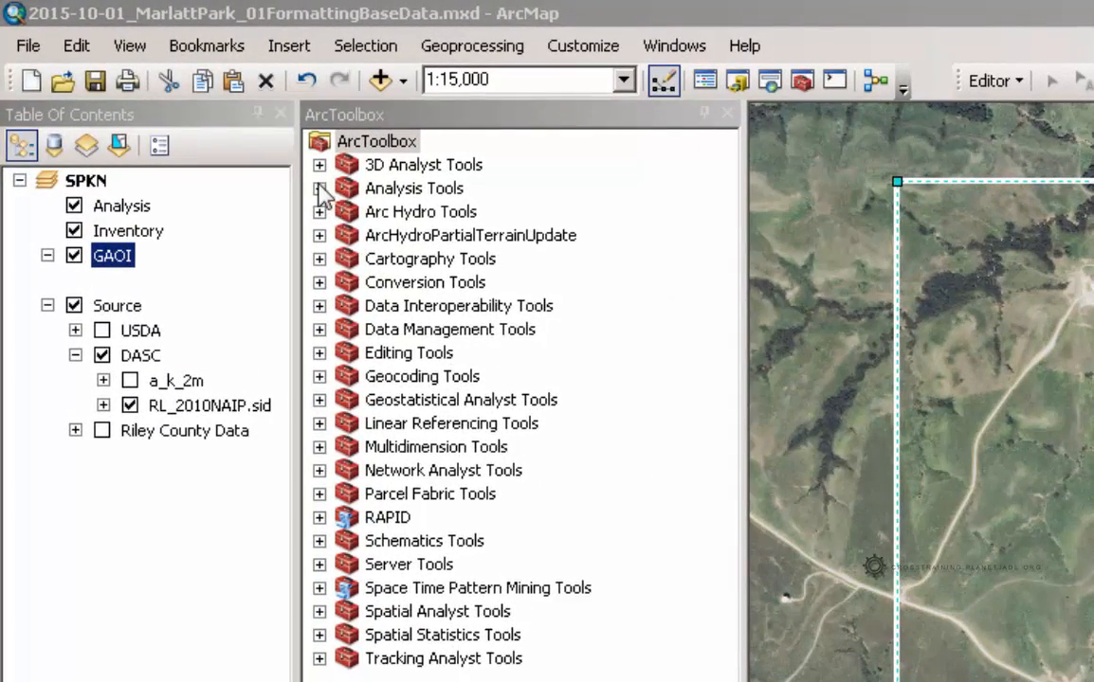
Locate the Clip tool in the Extract toolset of Analysis Tools
{"action": "left_click", "coordinate": [319, 188]}
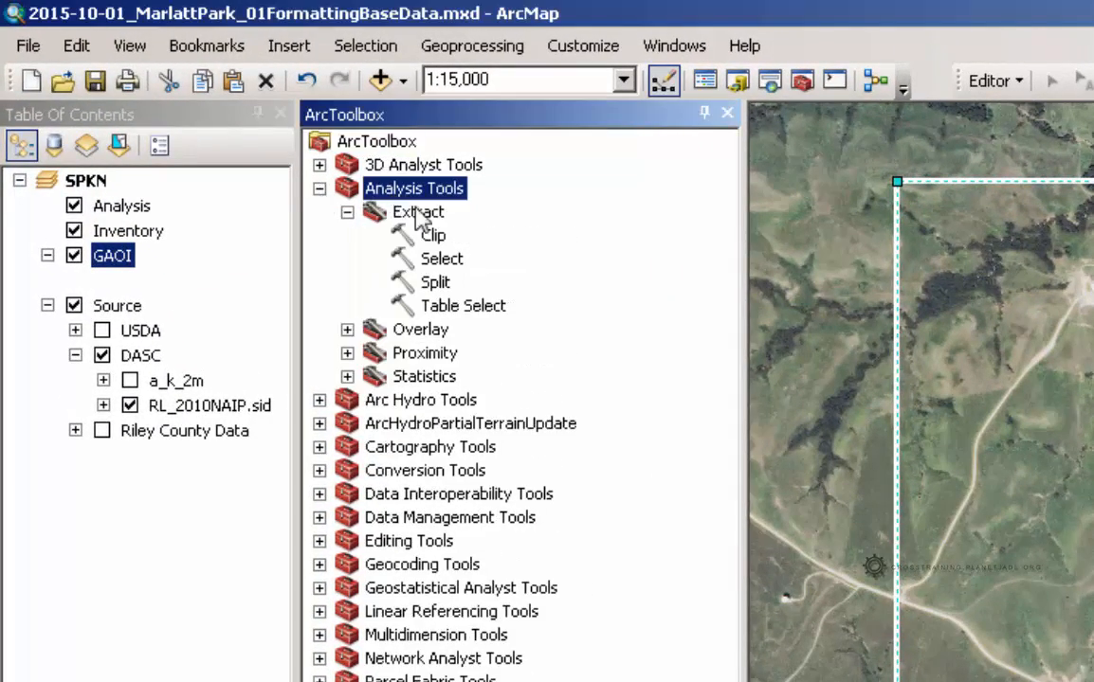
{"action": "left_click", "coordinate": [392, 210]}
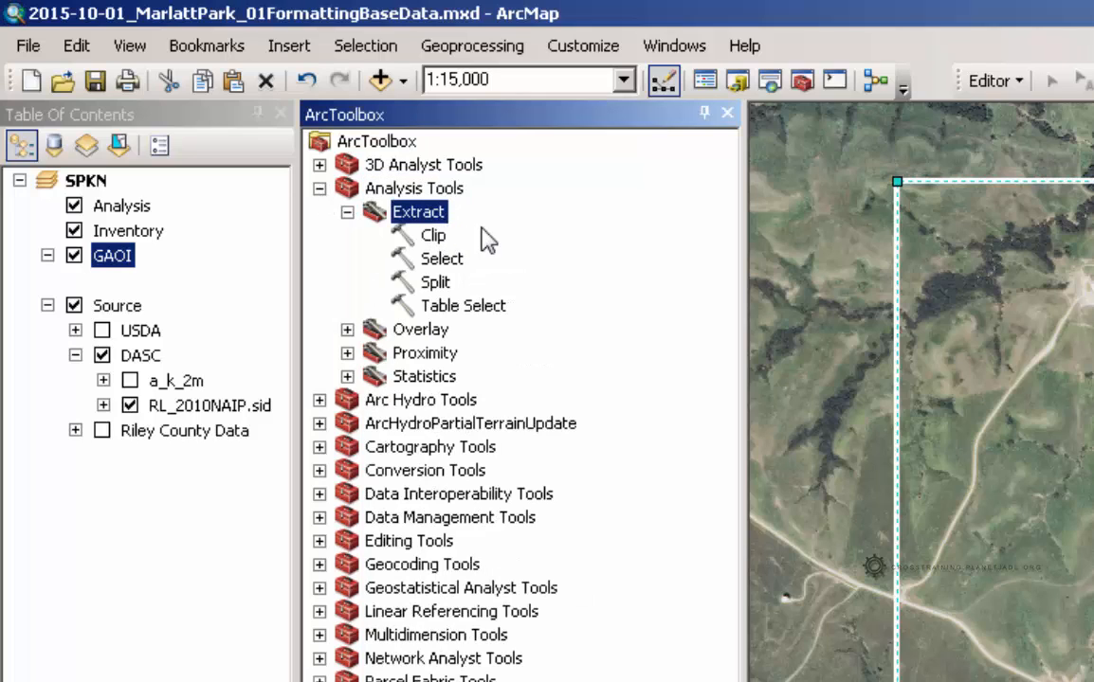
{"action": "left_click", "coordinate": [438, 235]}
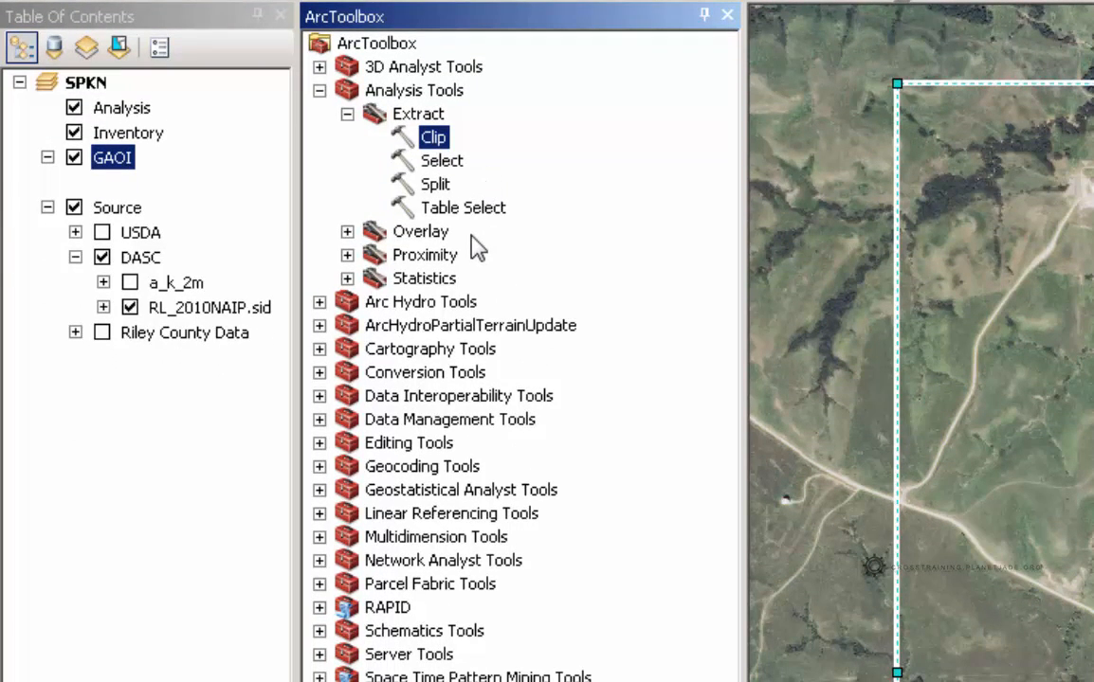
Examine the Project and Project Raster tools under Projections and Transformations in Data Management Tools, and collapse that toolbox
{"action": "left_click", "coordinate": [320, 420]}
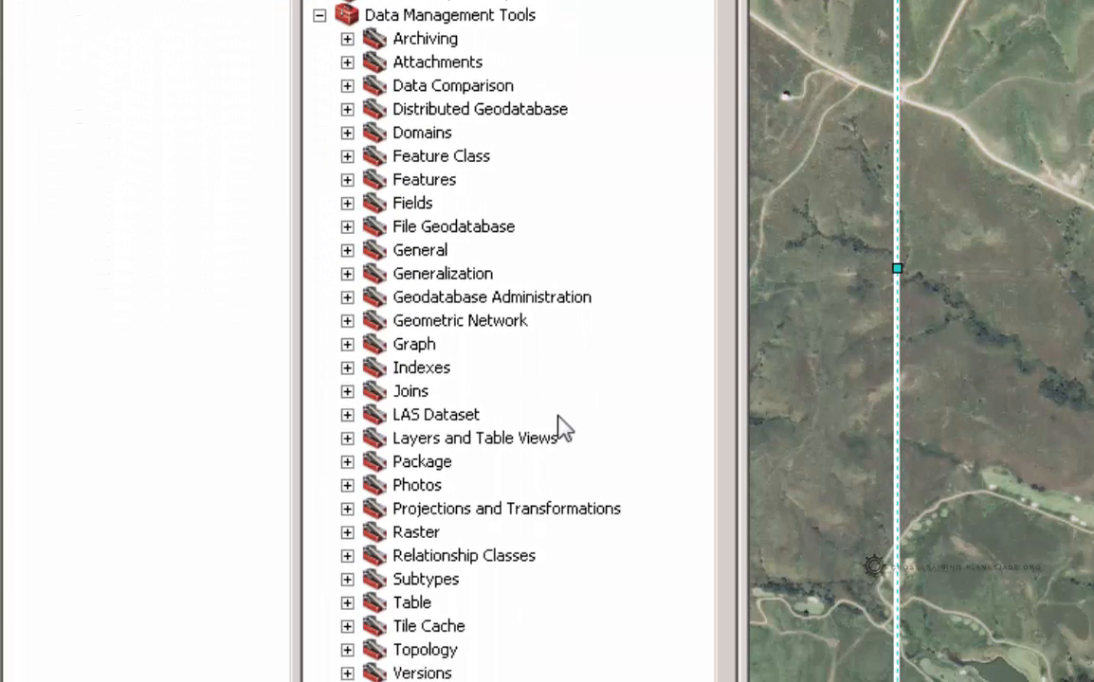
{"action": "left_click", "coordinate": [534, 516]}
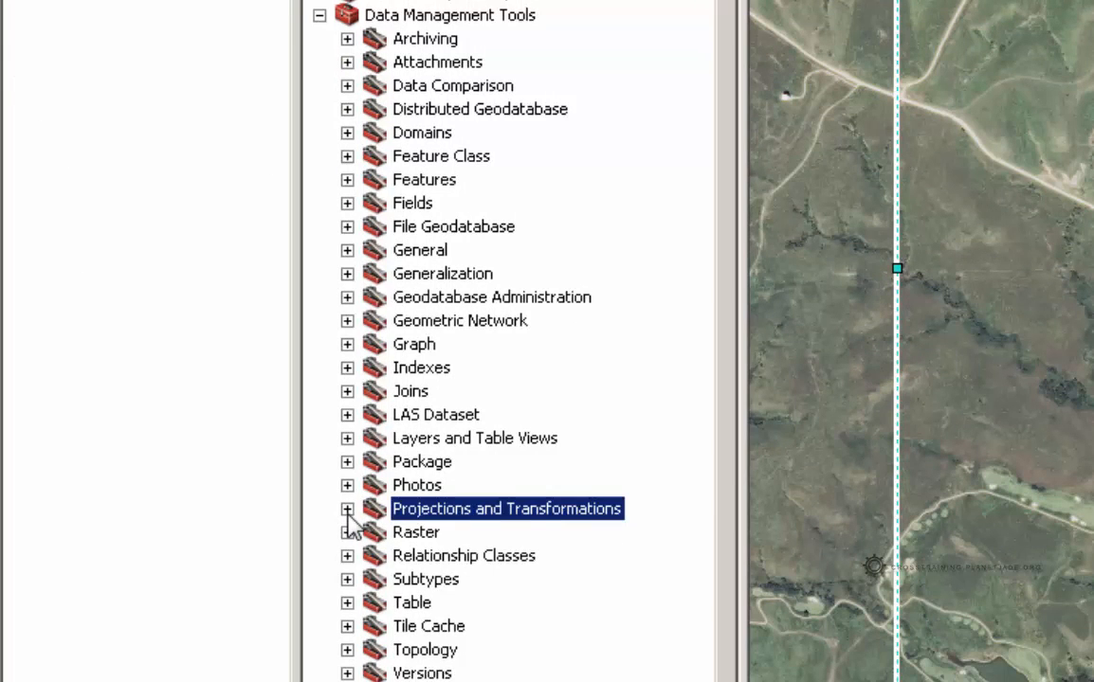
{"action": "left_click", "coordinate": [347, 509]}
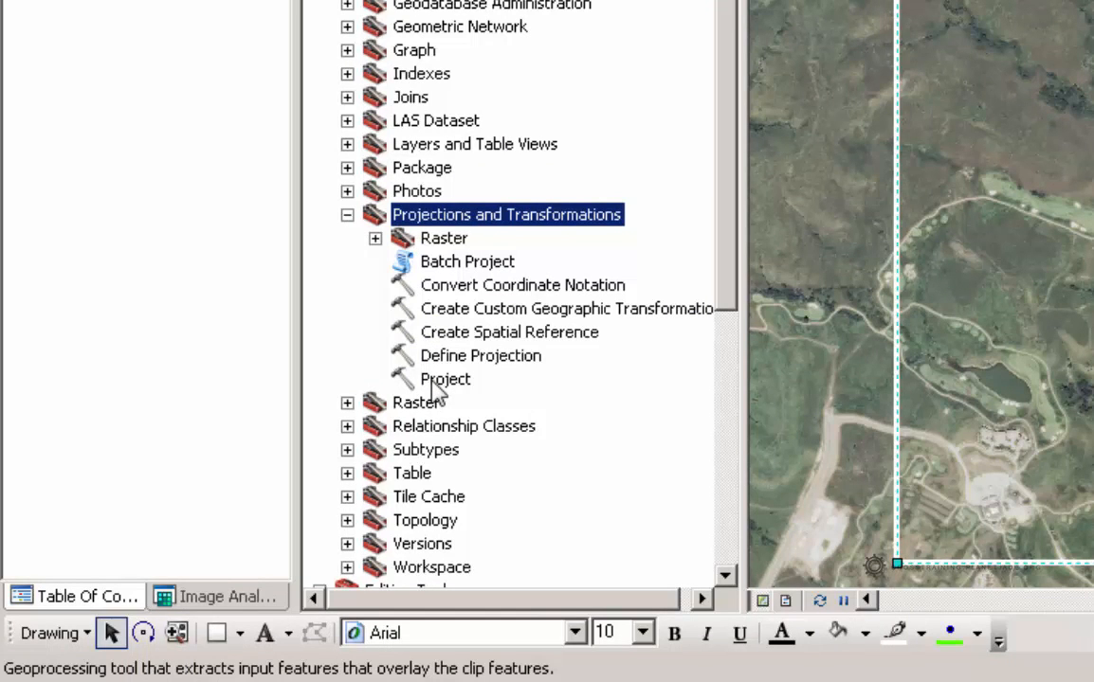
{"action": "left_click", "coordinate": [438, 381]}
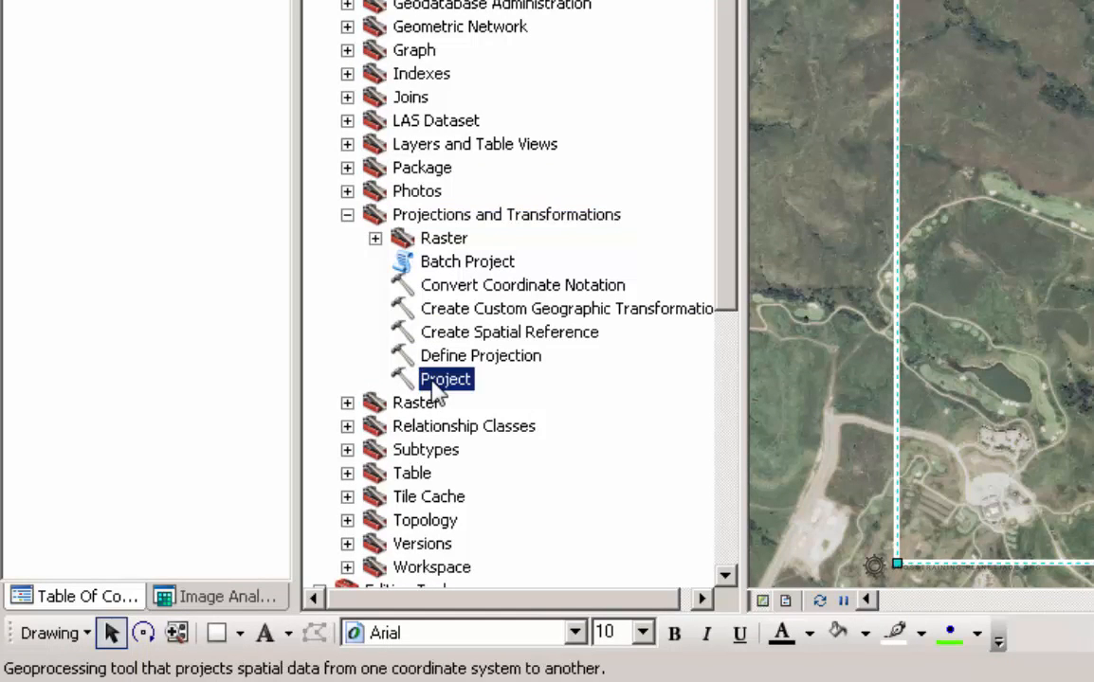
{"action": "left_click", "coordinate": [374, 239]}
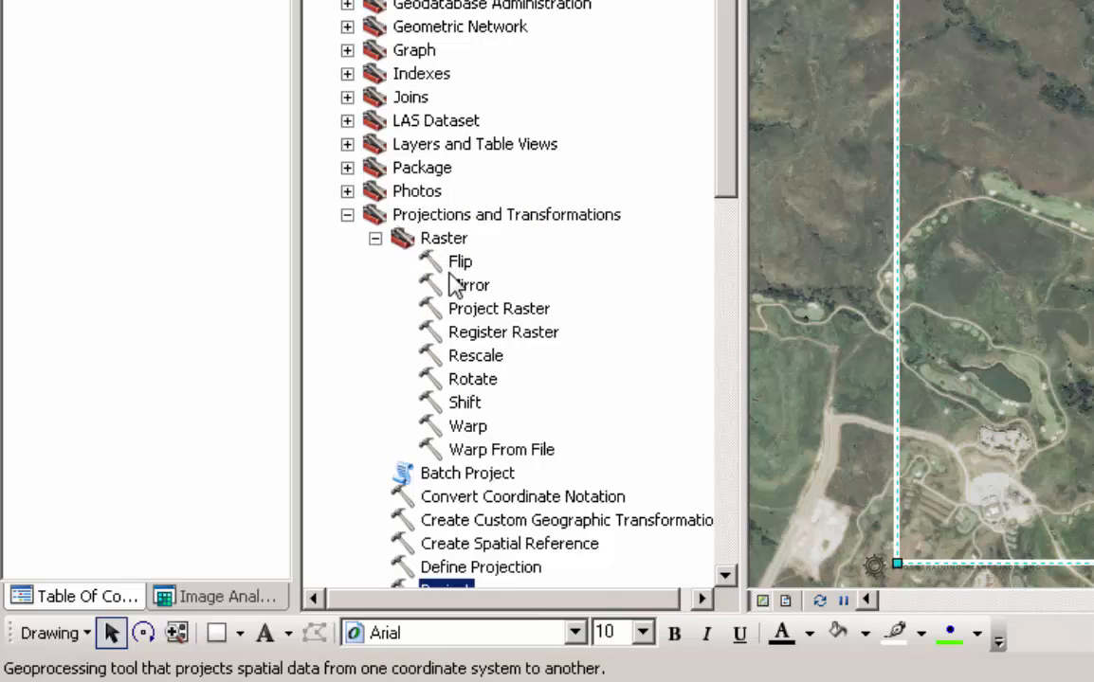
{"action": "left_click", "coordinate": [516, 312]}
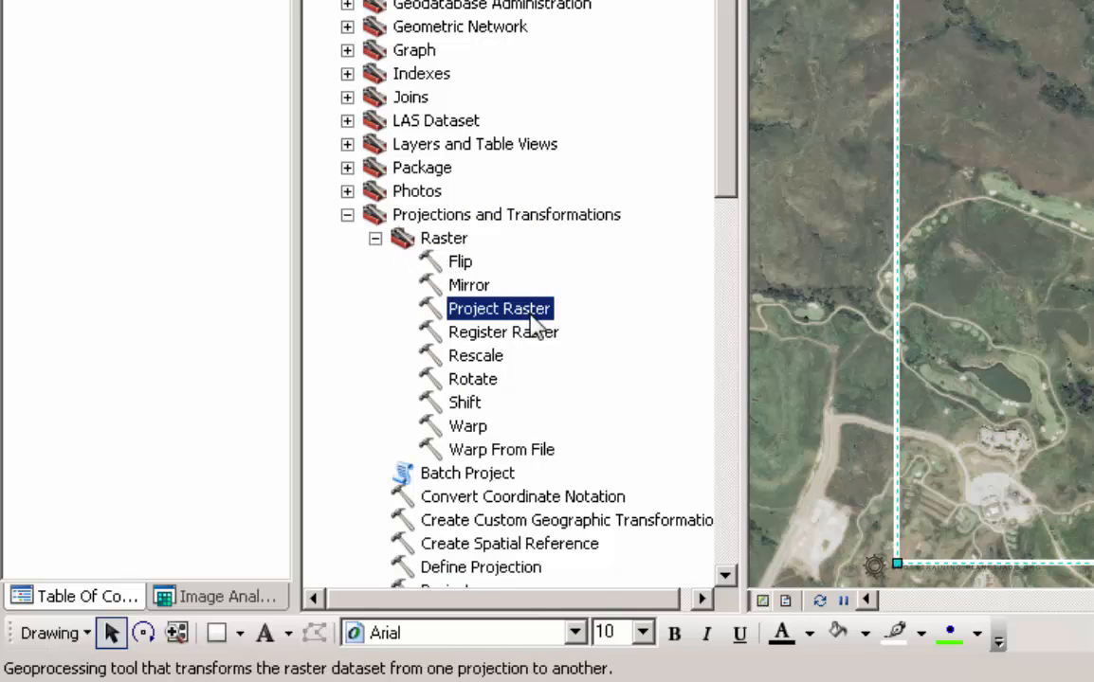
{"action": "left_click", "coordinate": [375, 238]}
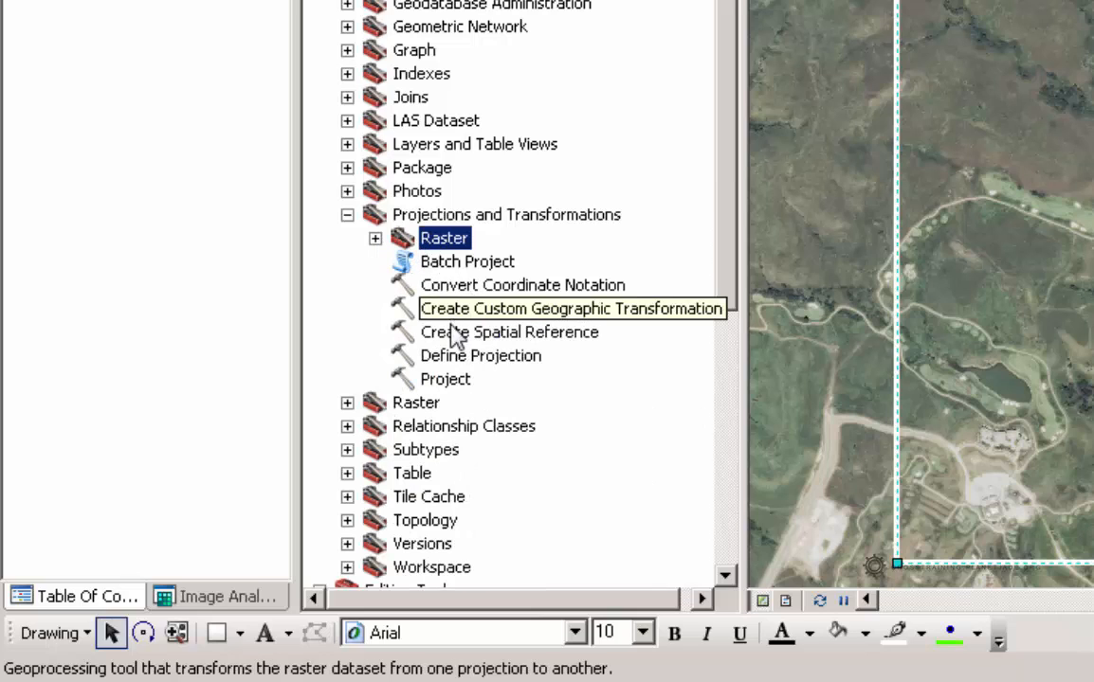
{"action": "left_click", "coordinate": [445, 381]}
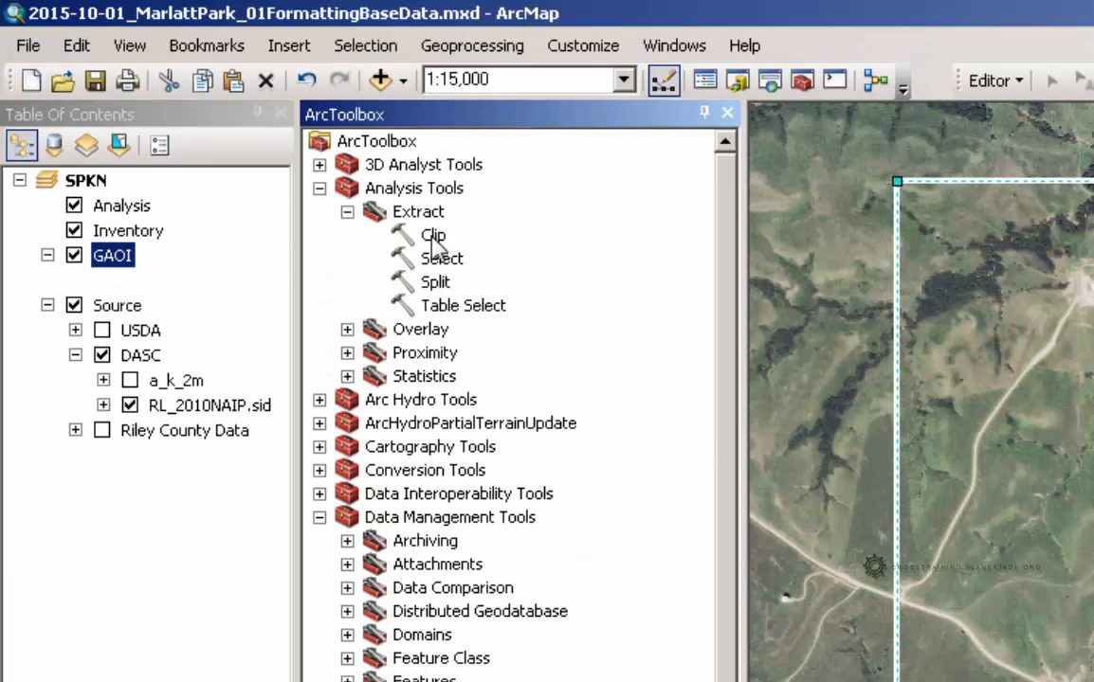
{"action": "left_click", "coordinate": [320, 518]}
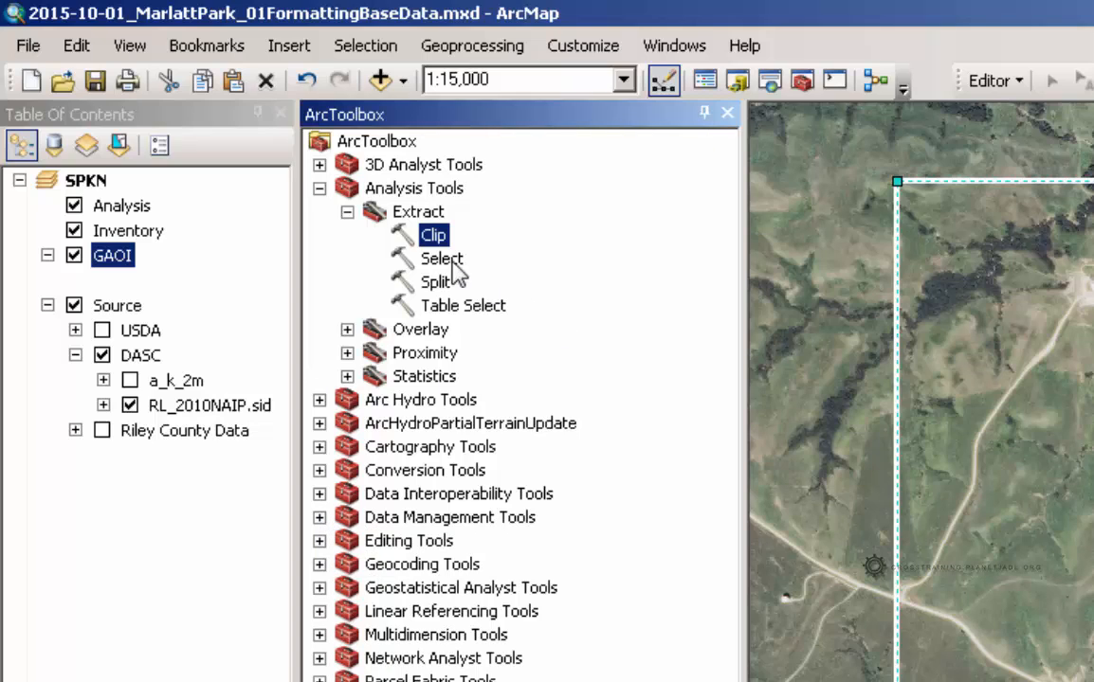
Open the Clip tool from the Extract toolset, clear of the layer list, with its help shown
{"action": "double_click", "coordinate": [434, 237]}
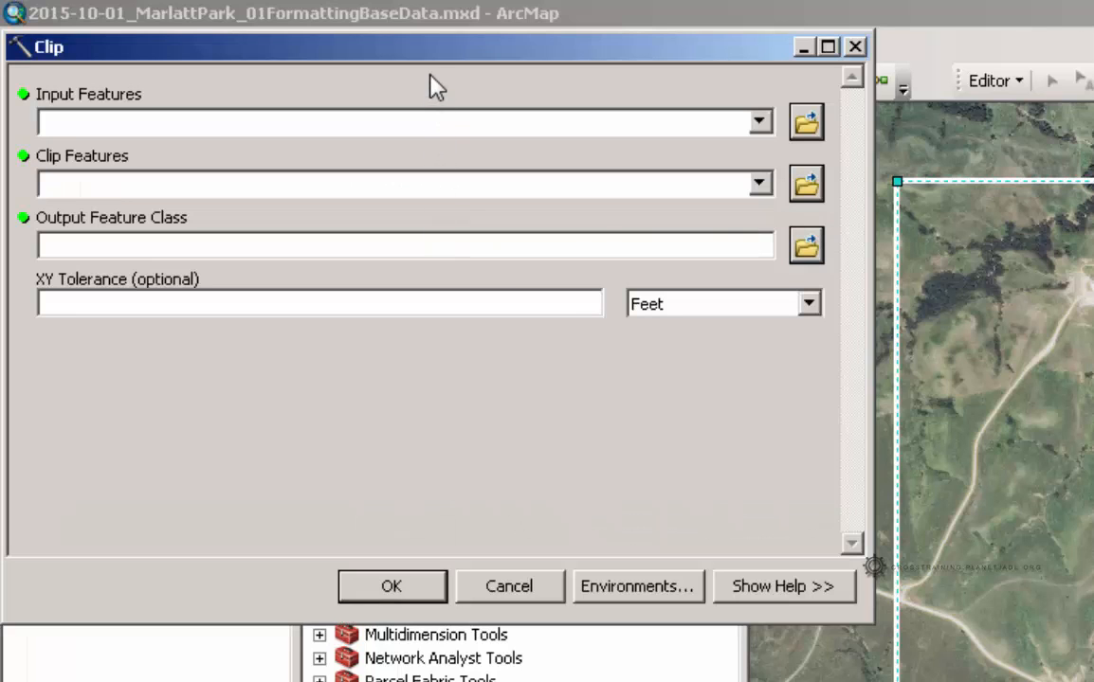
{"action": "left_click_drag", "start_coordinate": [430, 53], "coordinate": [1019, 520]}
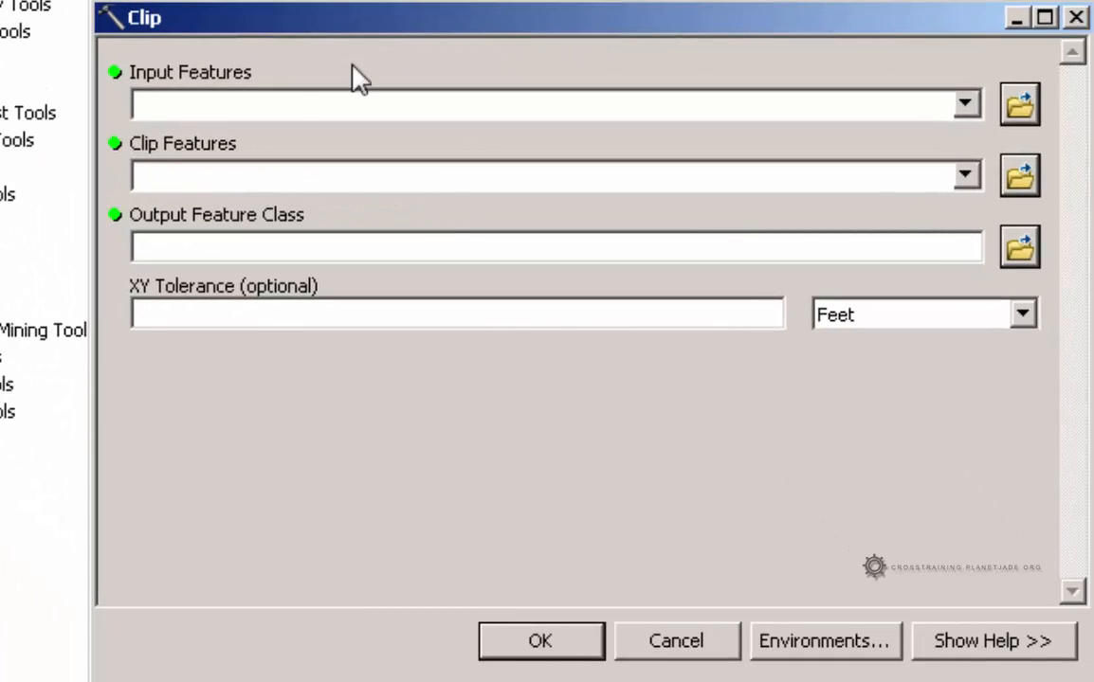
{"action": "left_click", "coordinate": [295, 106]}
{"action": "left_click", "coordinate": [219, 171]}
{"action": "left_click", "coordinate": [220, 248]}
{"action": "left_click", "coordinate": [212, 311]}
{"action": "left_click", "coordinate": [227, 106]}
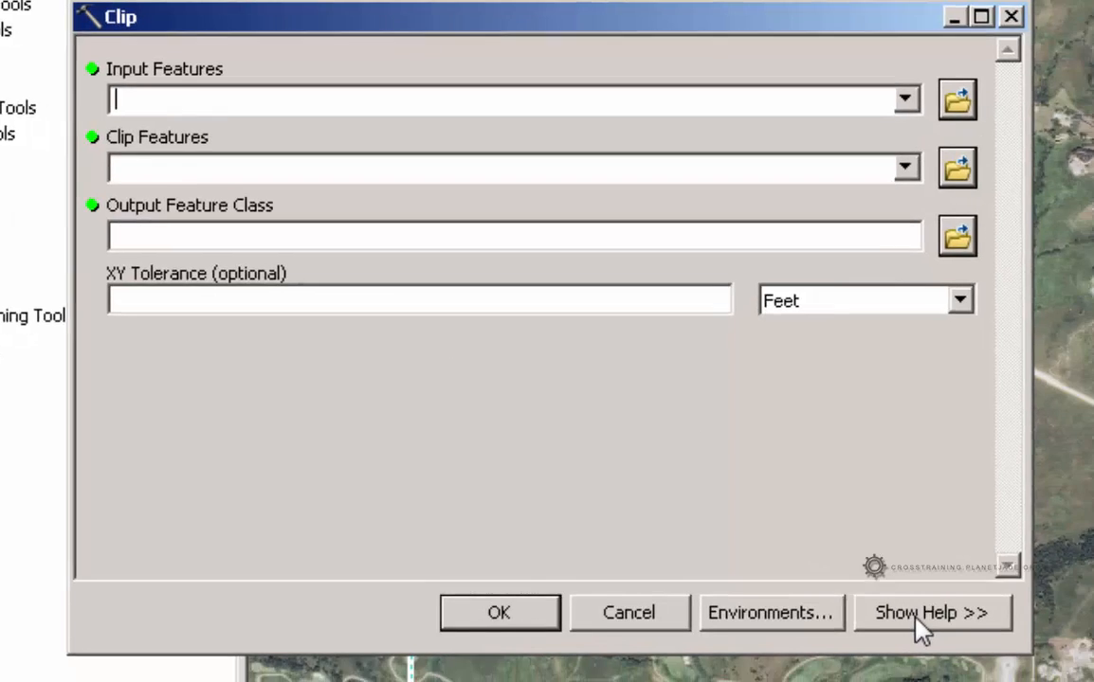
{"action": "left_click", "coordinate": [976, 652]}
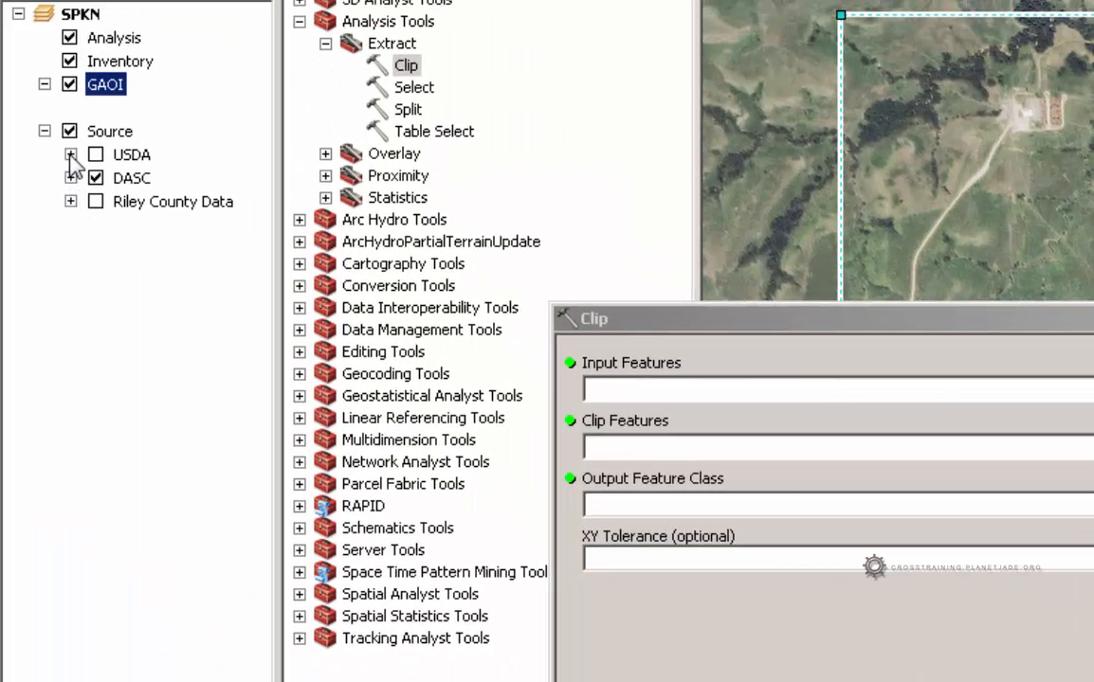
Hide the DASC group layer and show the USDA group containing the soils_ks_Riley layer
{"action": "left_click", "coordinate": [70, 154]}
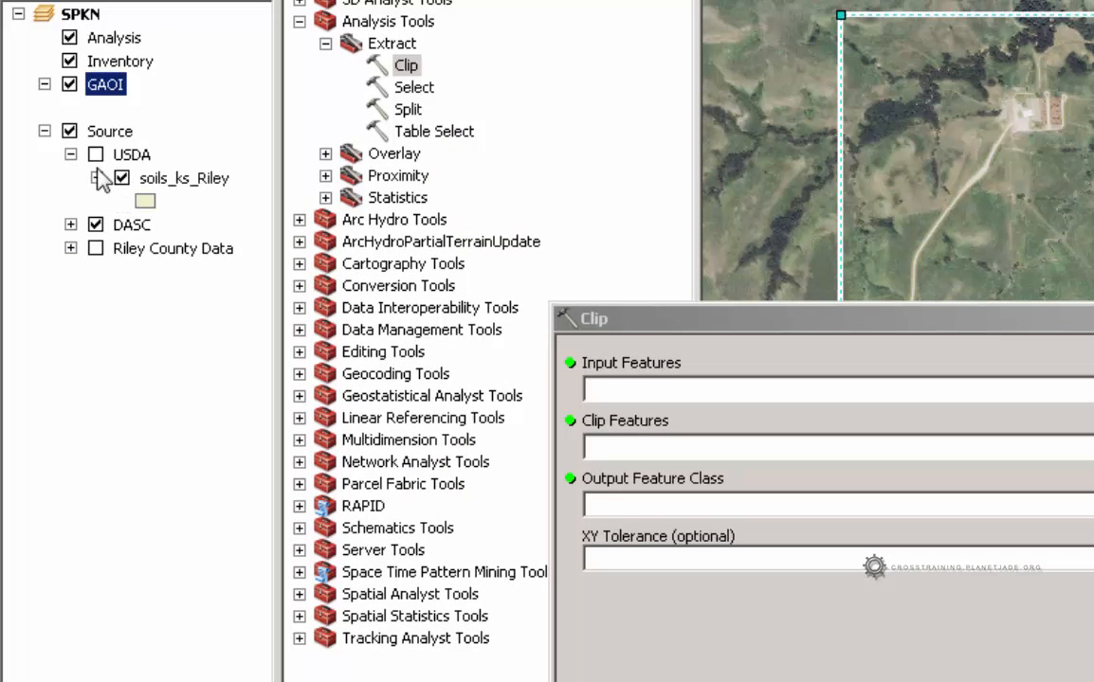
{"action": "left_click", "coordinate": [95, 224]}
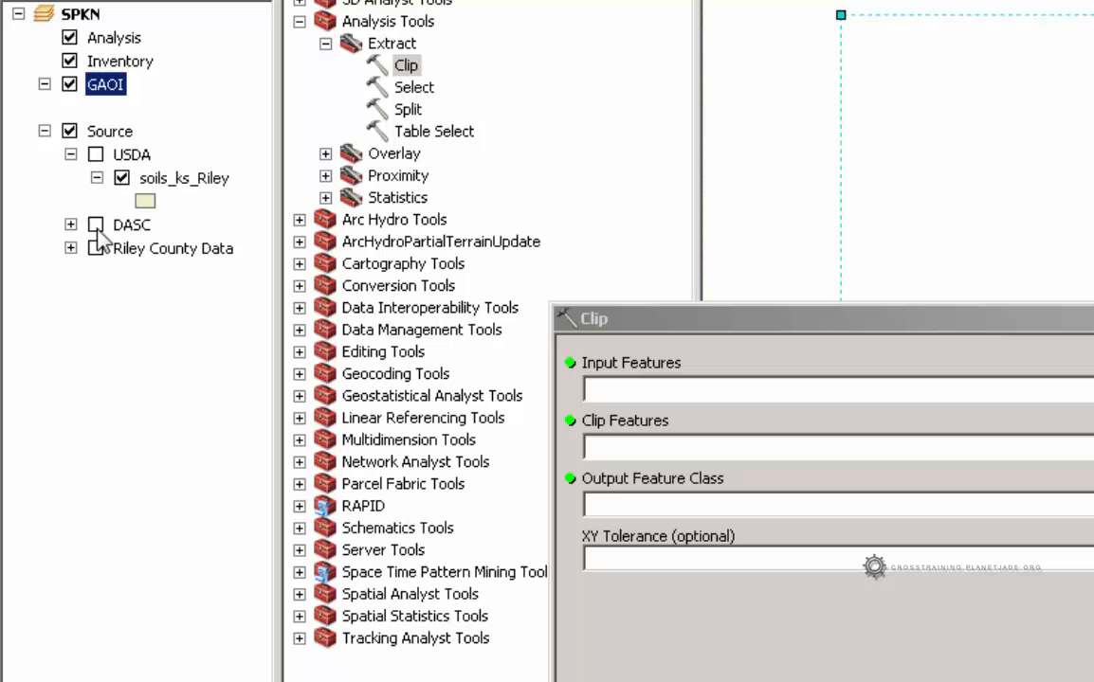
{"action": "left_click", "coordinate": [95, 155]}
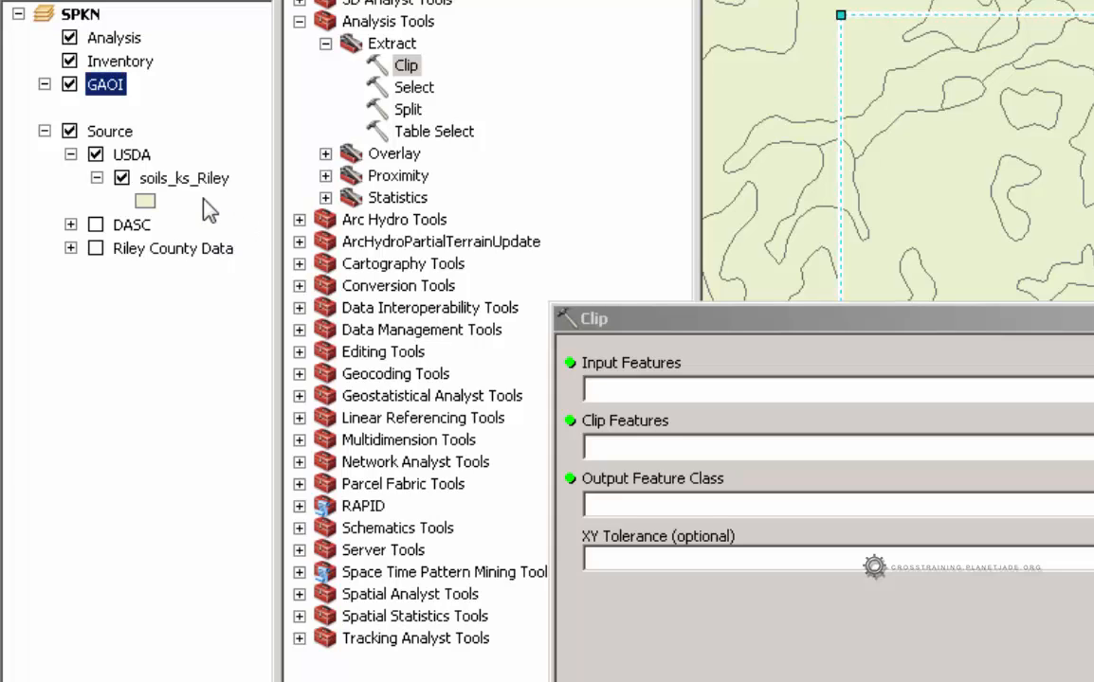
Set the soils_ks_Riley layer as the input features and the GAOI layer as the clip features
{"action": "left_click", "coordinate": [168, 182]}
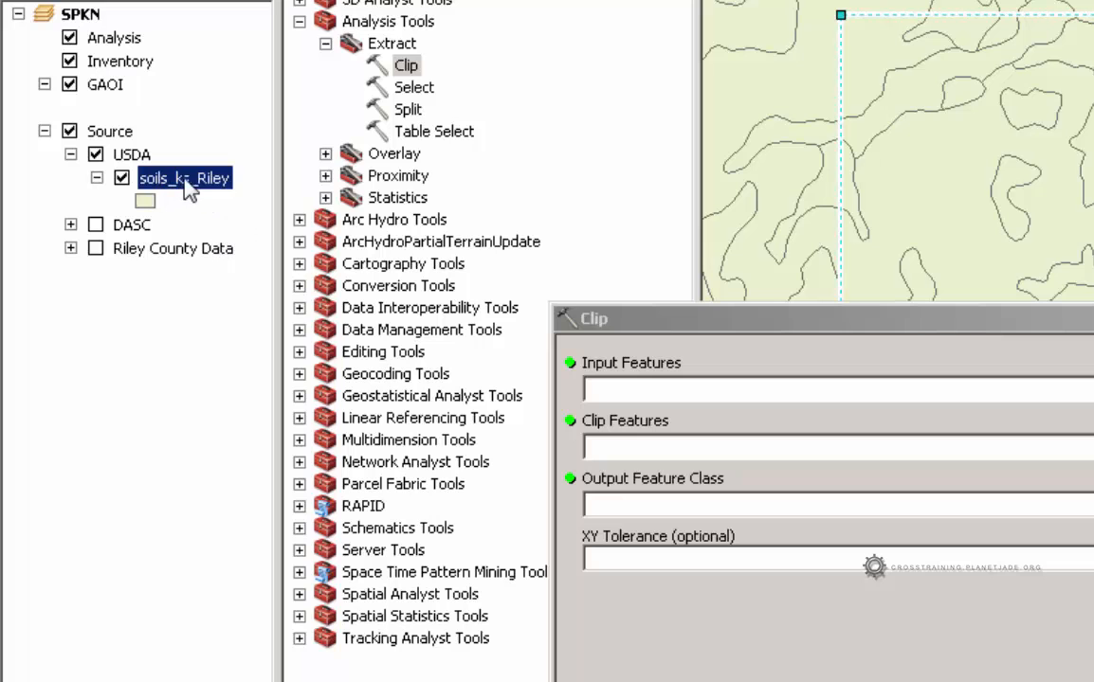
{"action": "left_click_drag", "start_coordinate": [189, 187], "coordinate": [633, 396]}
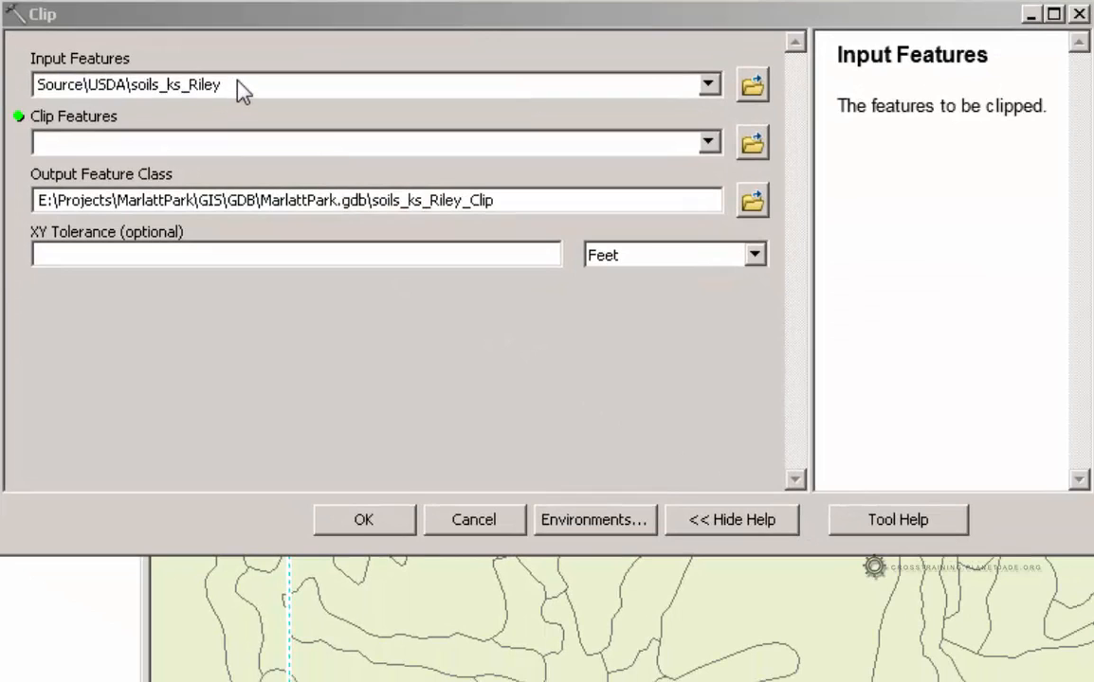
{"action": "left_click", "coordinate": [241, 90]}
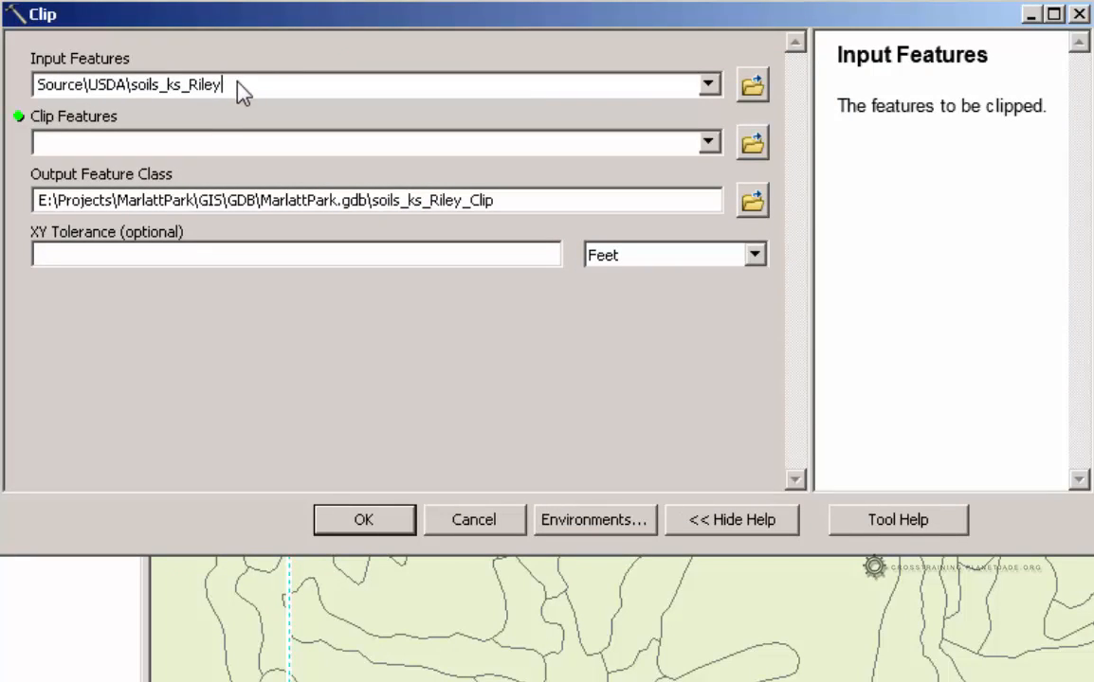
{"action": "left_click", "coordinate": [206, 147]}
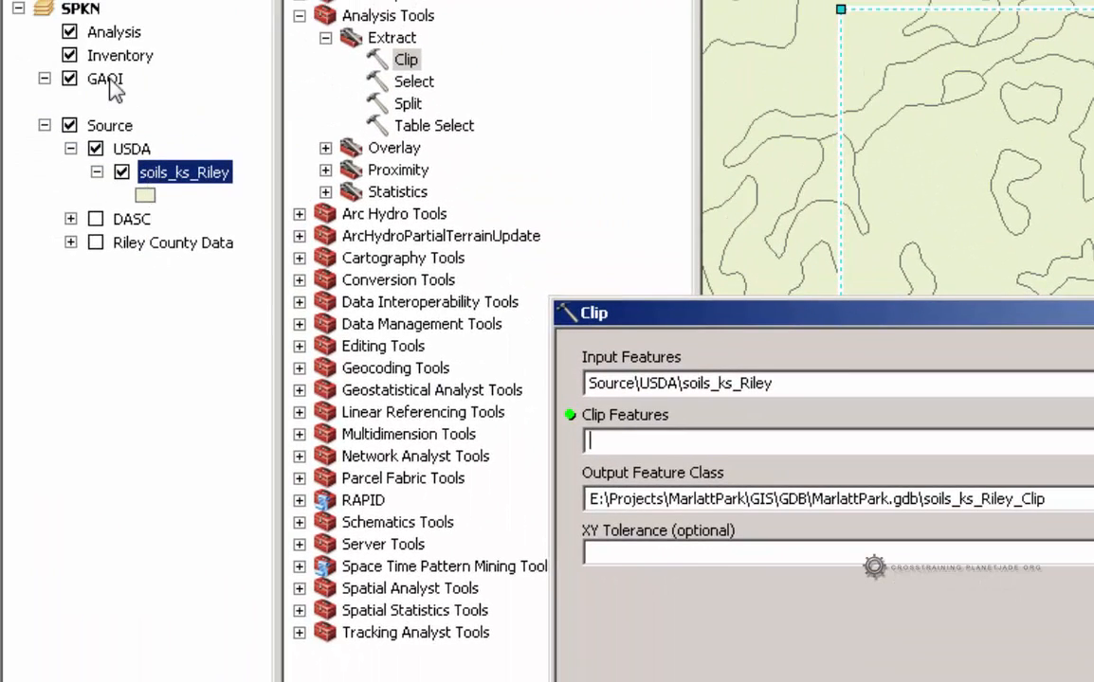
{"action": "left_click_drag", "start_coordinate": [106, 83], "coordinate": [616, 456]}
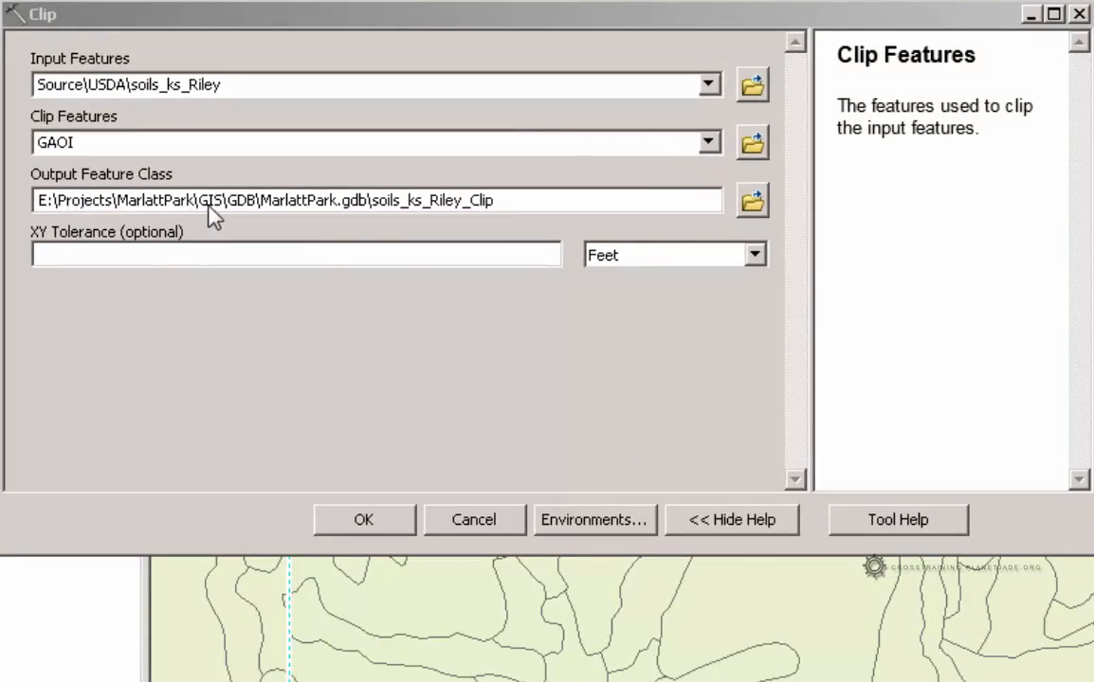
Name the output feature class GSoils in MarlattPark.gdb, leaving the XY tolerance blank
{"action": "left_click", "coordinate": [402, 201]}
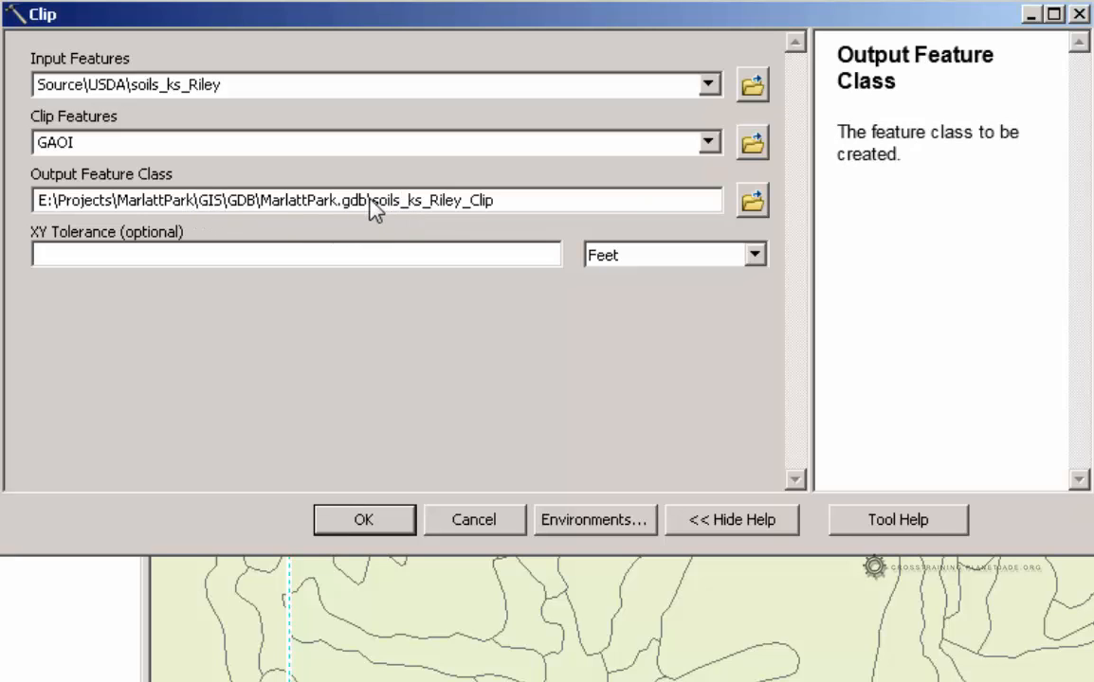
{"action": "mouse_move", "coordinate": [374, 201]}
{"action": "left_mouse_down"}
{"action": "mouse_move", "coordinate": [500, 213]}
{"action": "mouse_move", "coordinate": [387, 214]}
{"action": "left_mouse_up"}
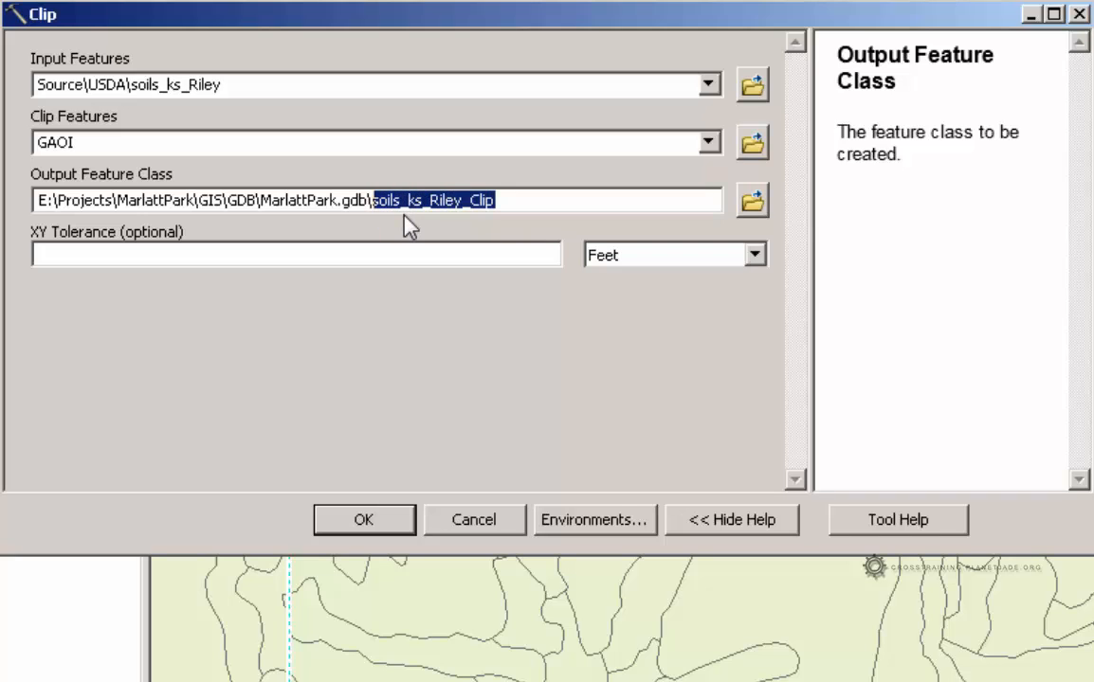
{"action": "type", "text": "GS"}
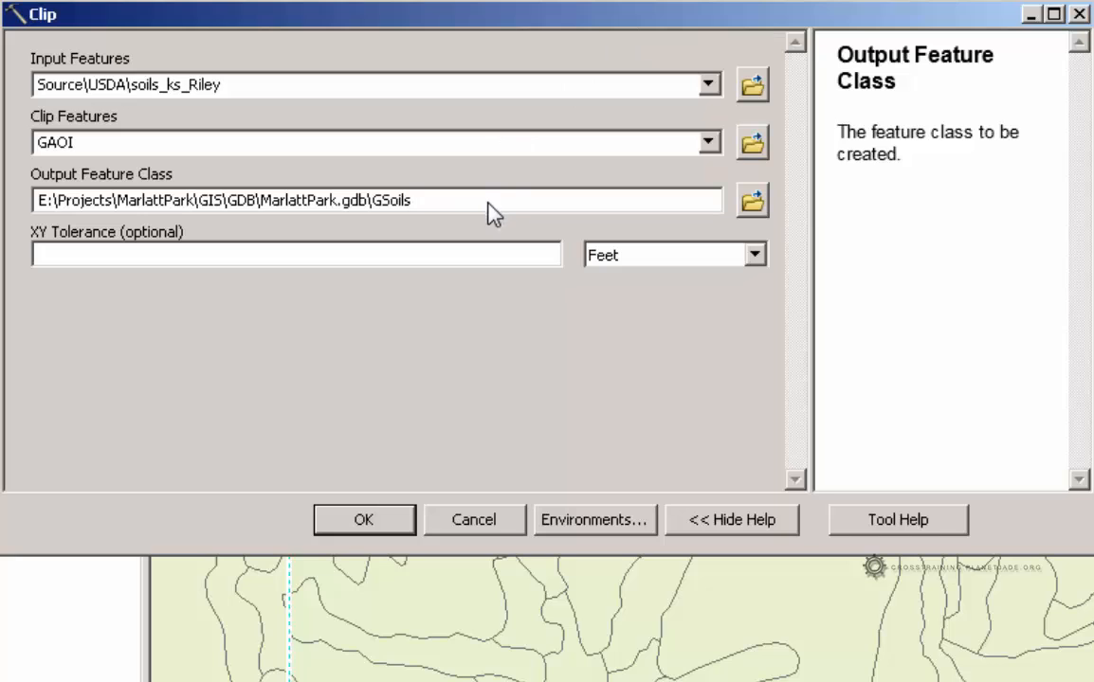
{"action": "left_click_drag", "start_coordinate": [392, 211], "coordinate": [417, 202]}
{"action": "left_click", "coordinate": [412, 208]}
{"action": "left_click", "coordinate": [381, 257]}
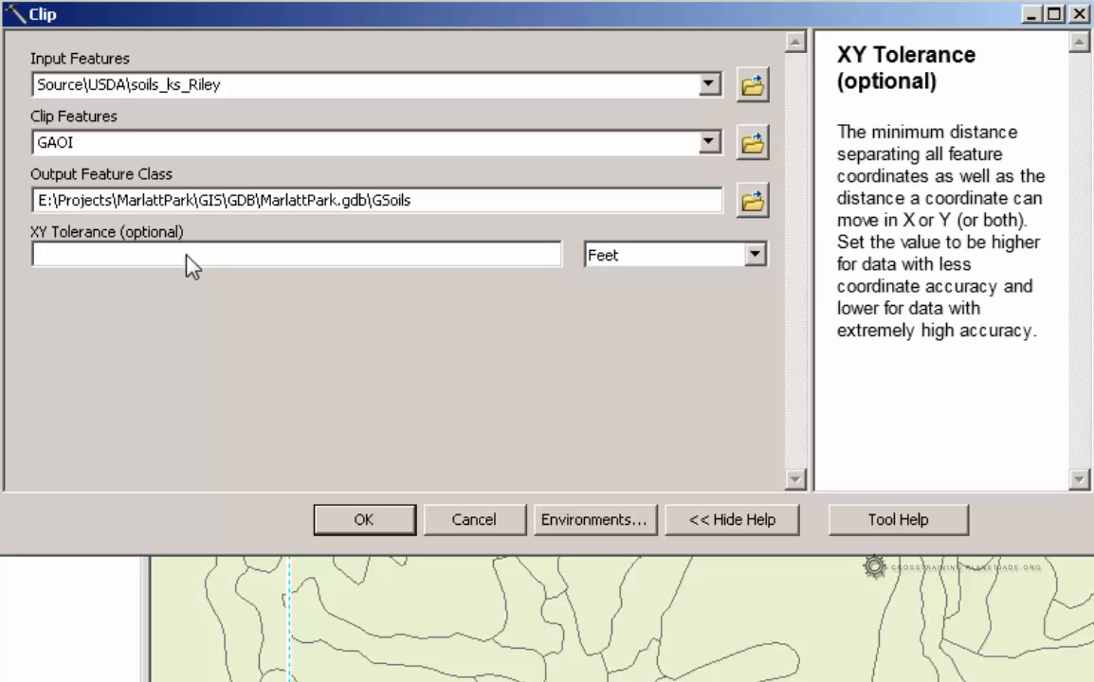
{"action": "left_click", "coordinate": [421, 201]}
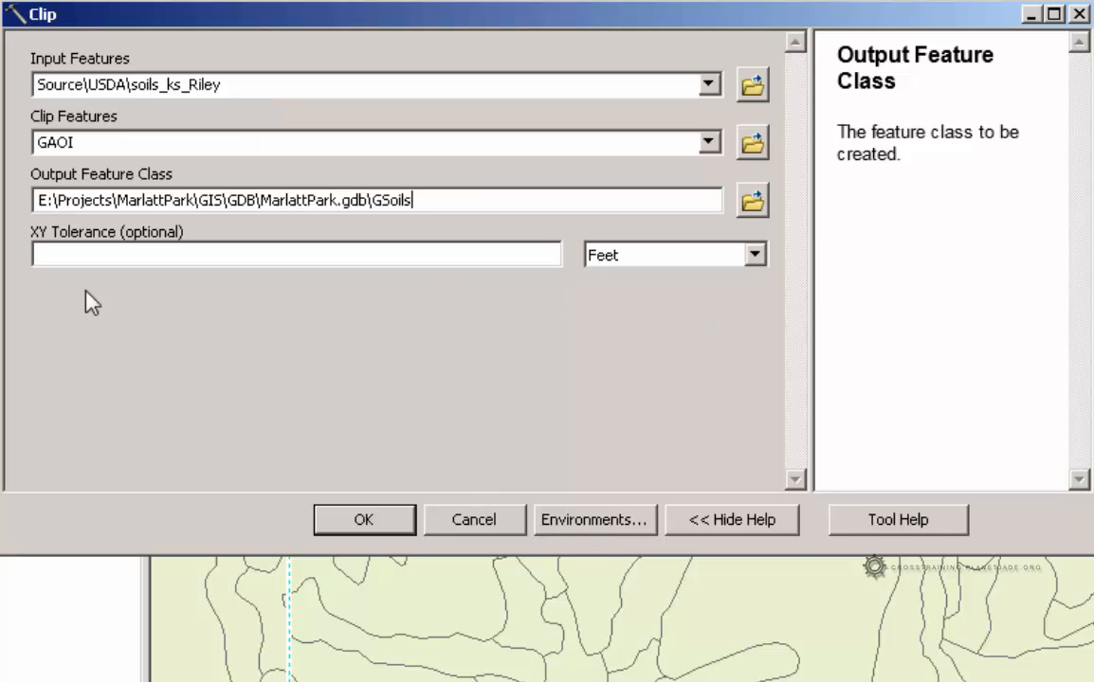
Set the output coordinate system in the Clip tool's environment settings to Same as Display
{"action": "left_click", "coordinate": [603, 529]}
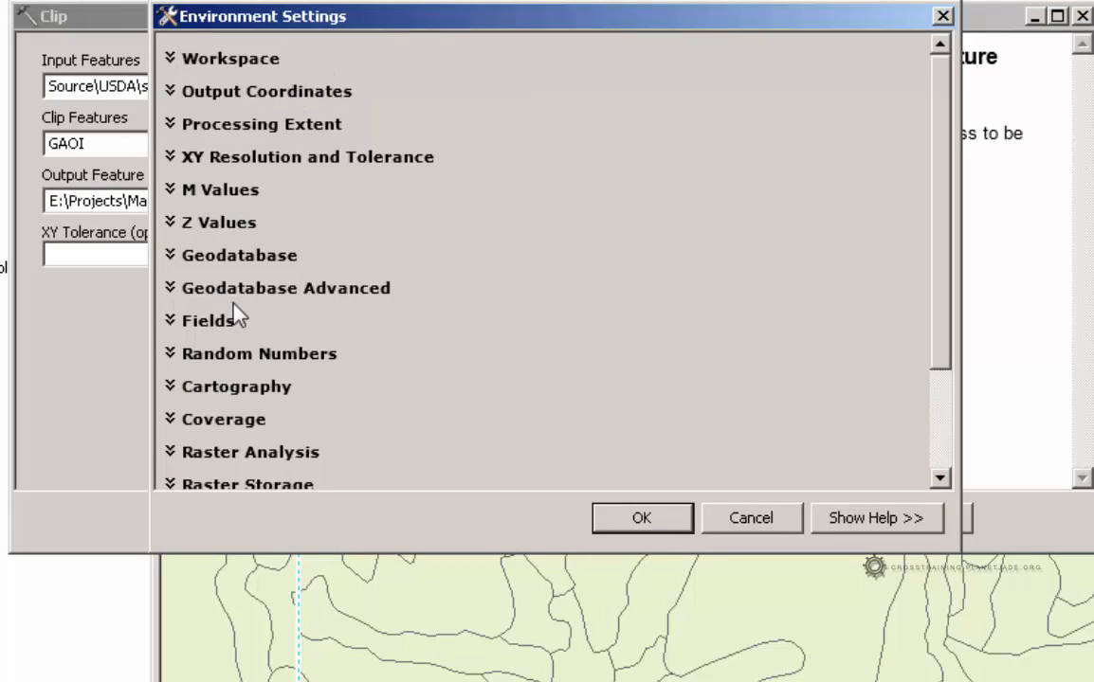
{"action": "left_click", "coordinate": [172, 98]}
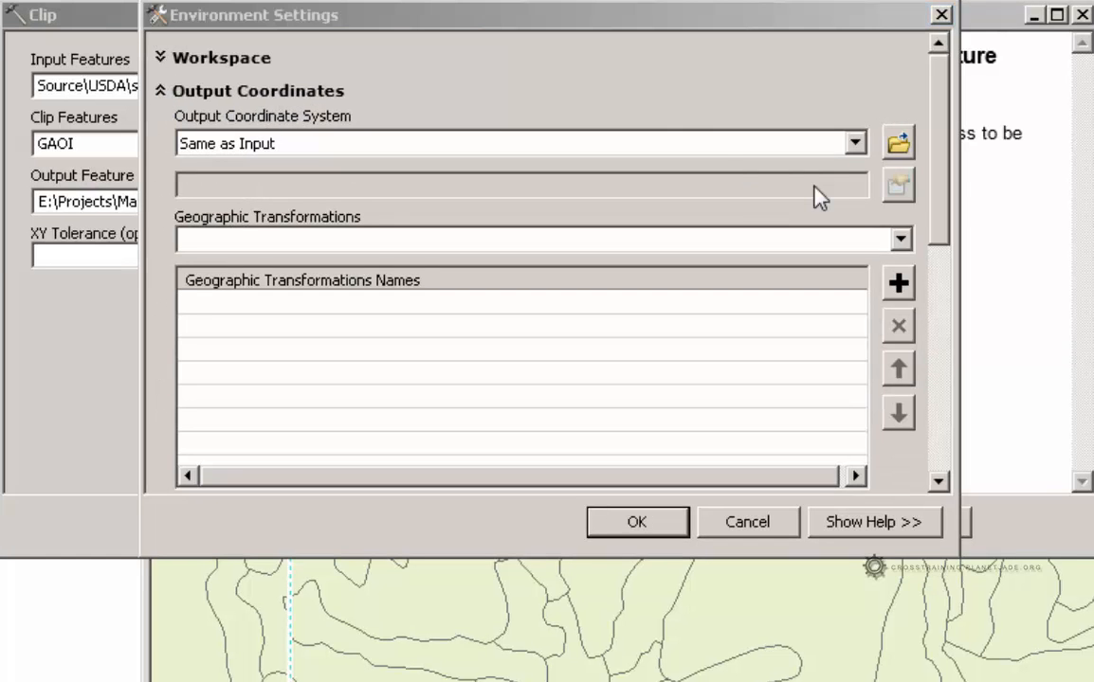
{"action": "left_click", "coordinate": [589, 21]}
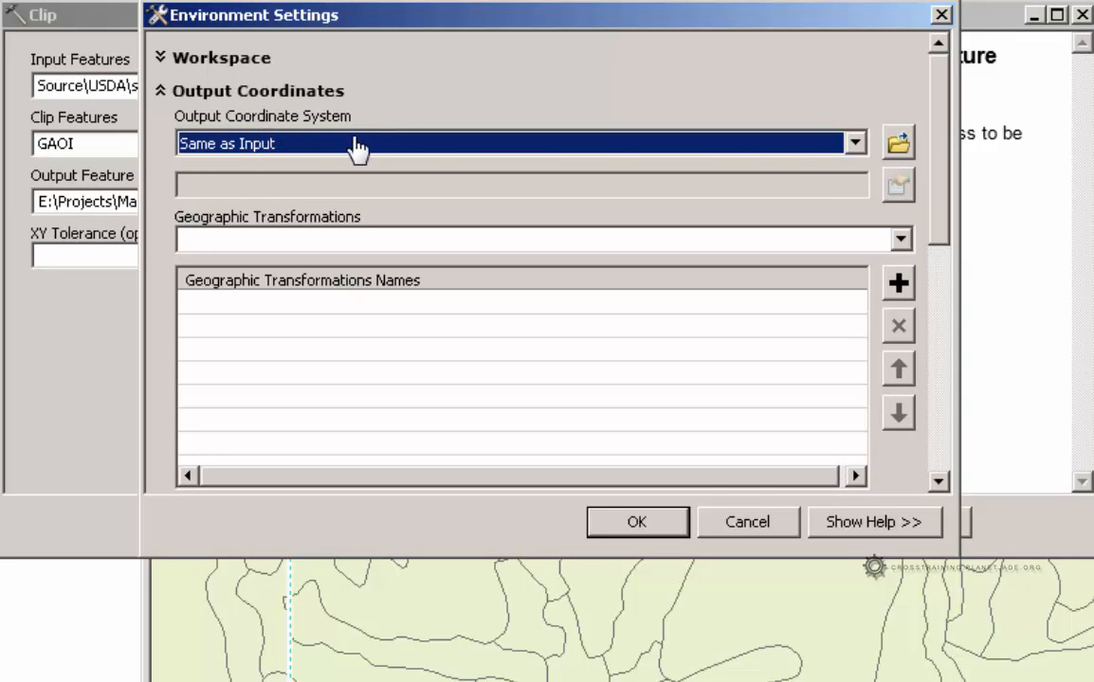
{"action": "left_click", "coordinate": [855, 144]}
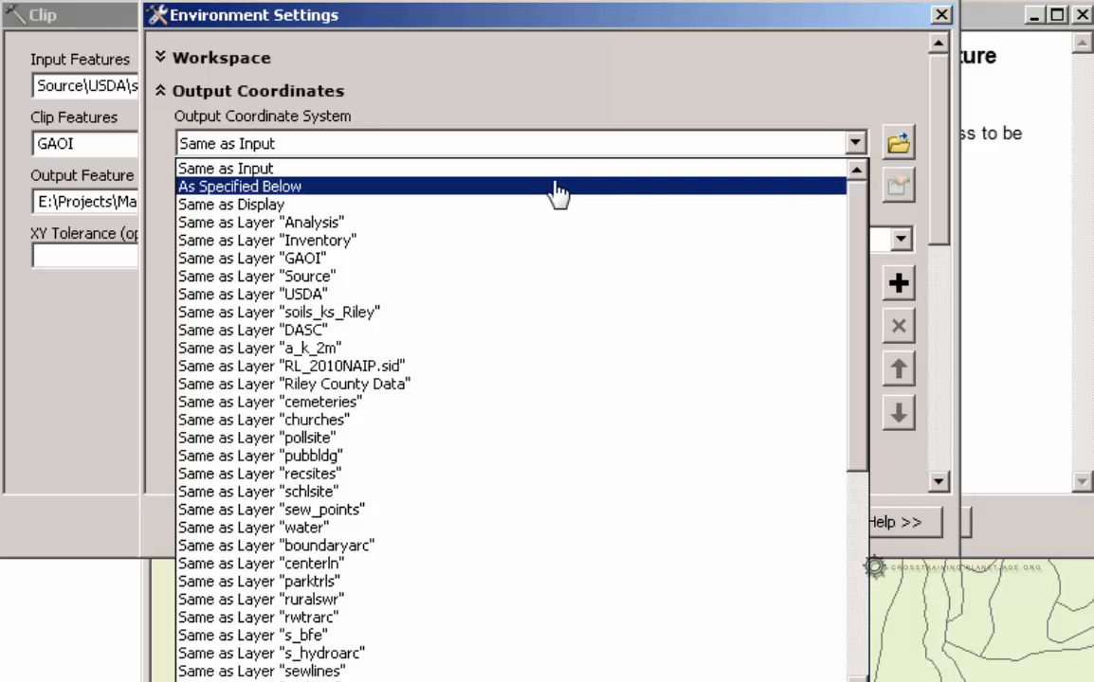
{"action": "left_click", "coordinate": [505, 205]}
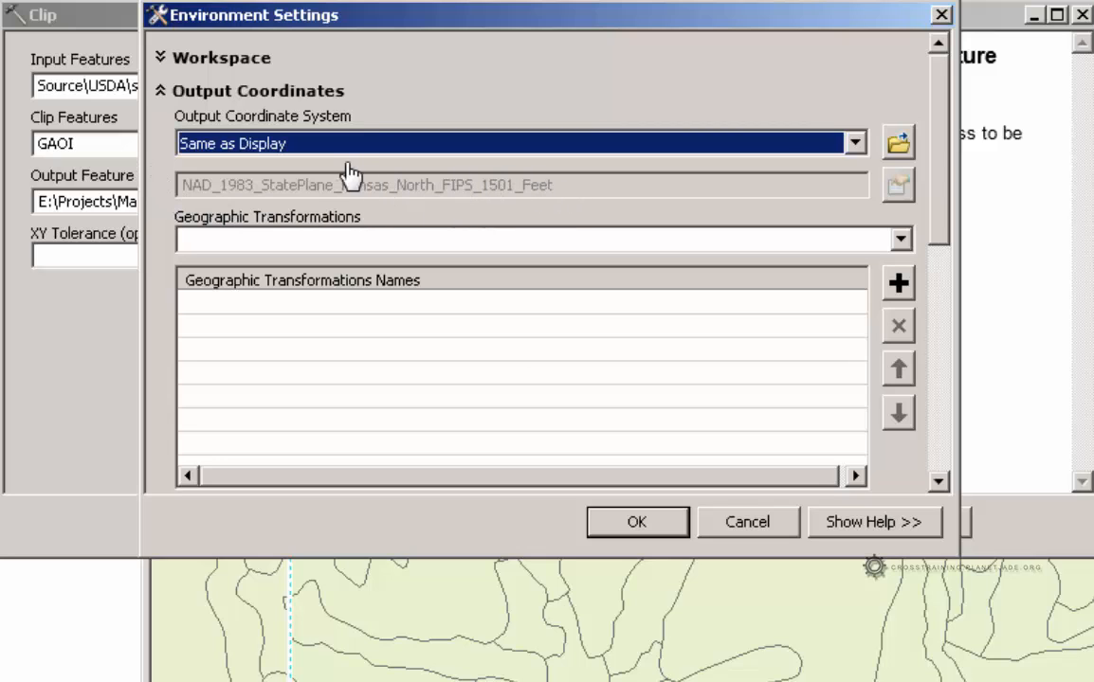
{"action": "left_click", "coordinate": [636, 526]}
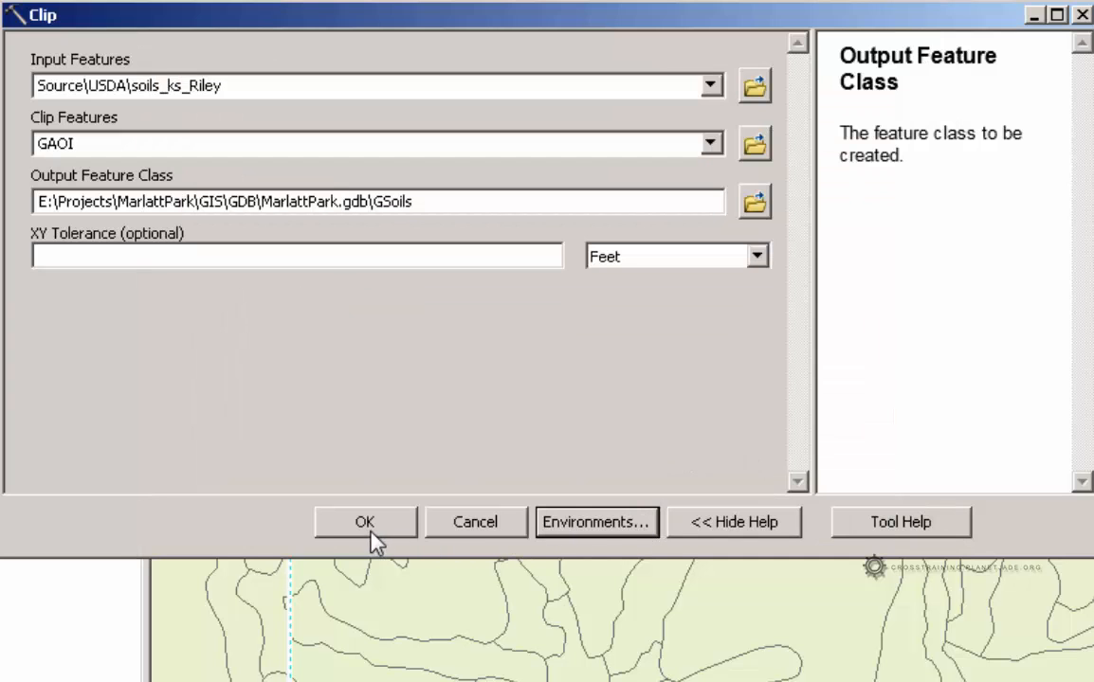
Run the Clip tool and toggle the GSoils layer off and on to compare it with the source soils
{"action": "left_click", "coordinate": [364, 527]}
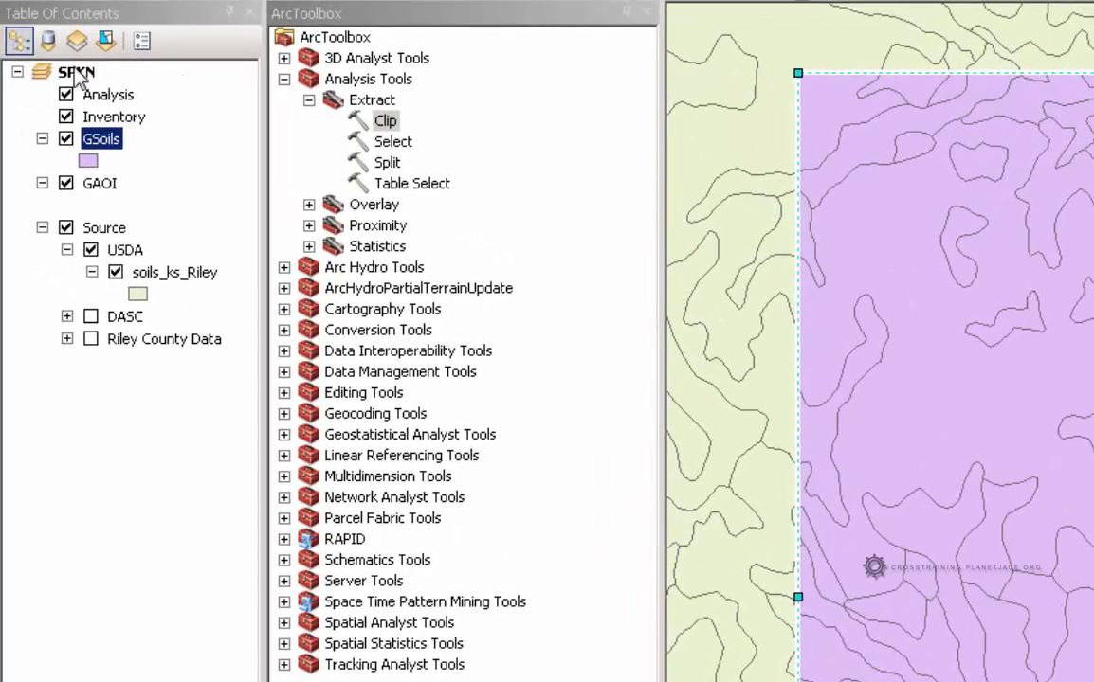
{"action": "left_click", "coordinate": [76, 74]}
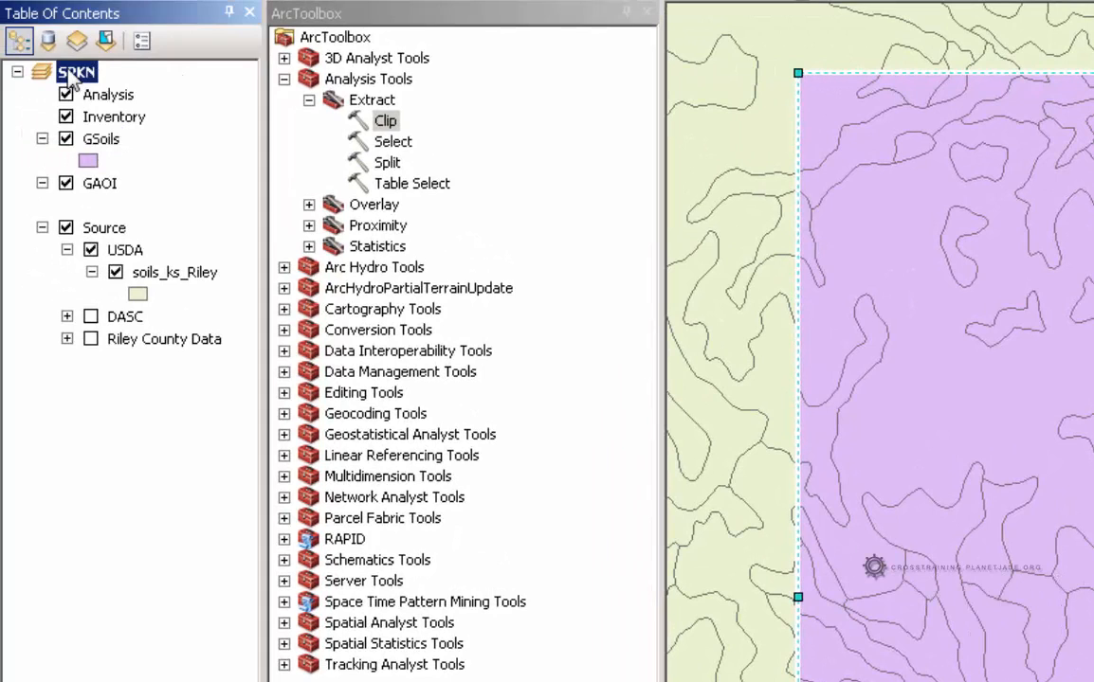
{"action": "left_click", "coordinate": [95, 144]}
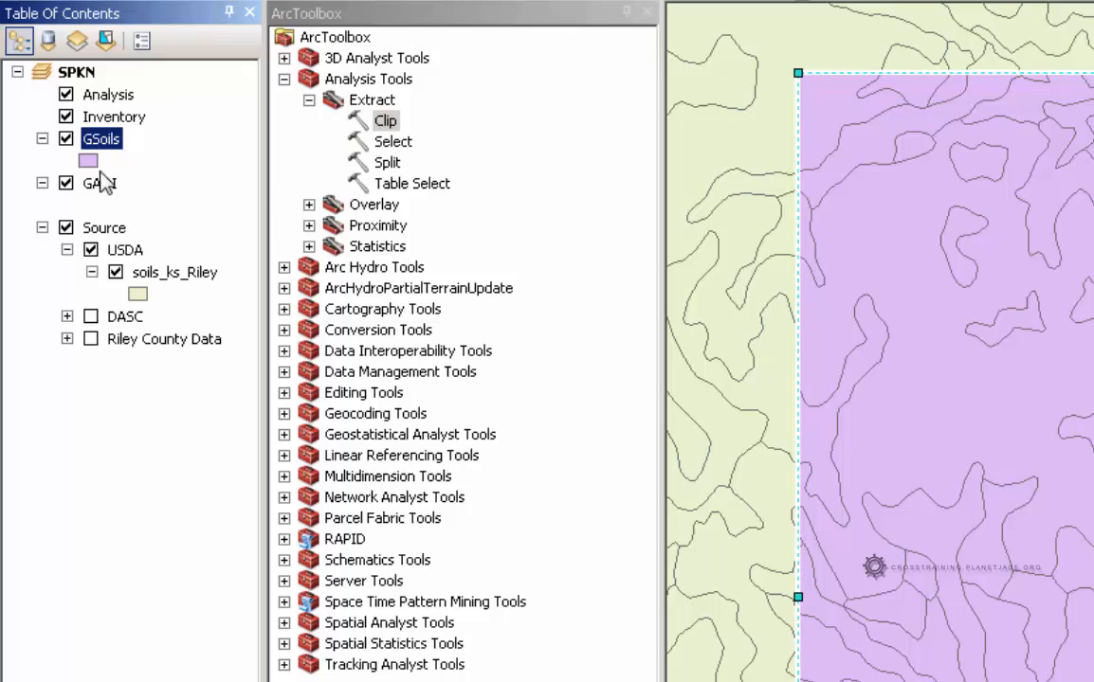
{"action": "left_click", "coordinate": [65, 139]}
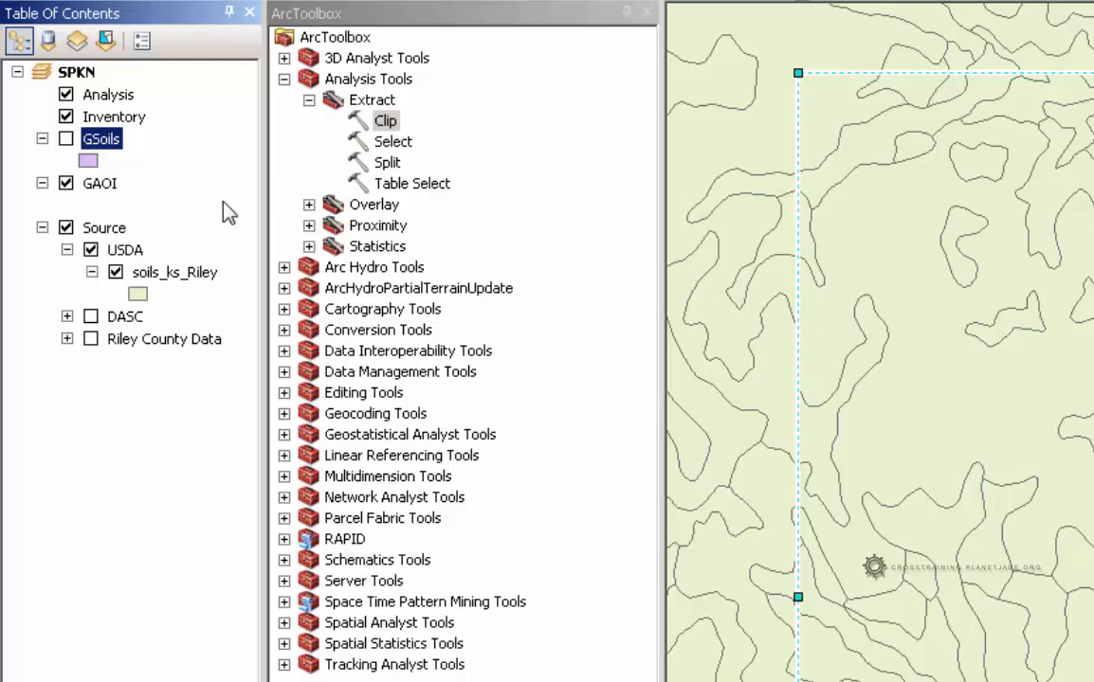
{"action": "left_click", "coordinate": [65, 139]}
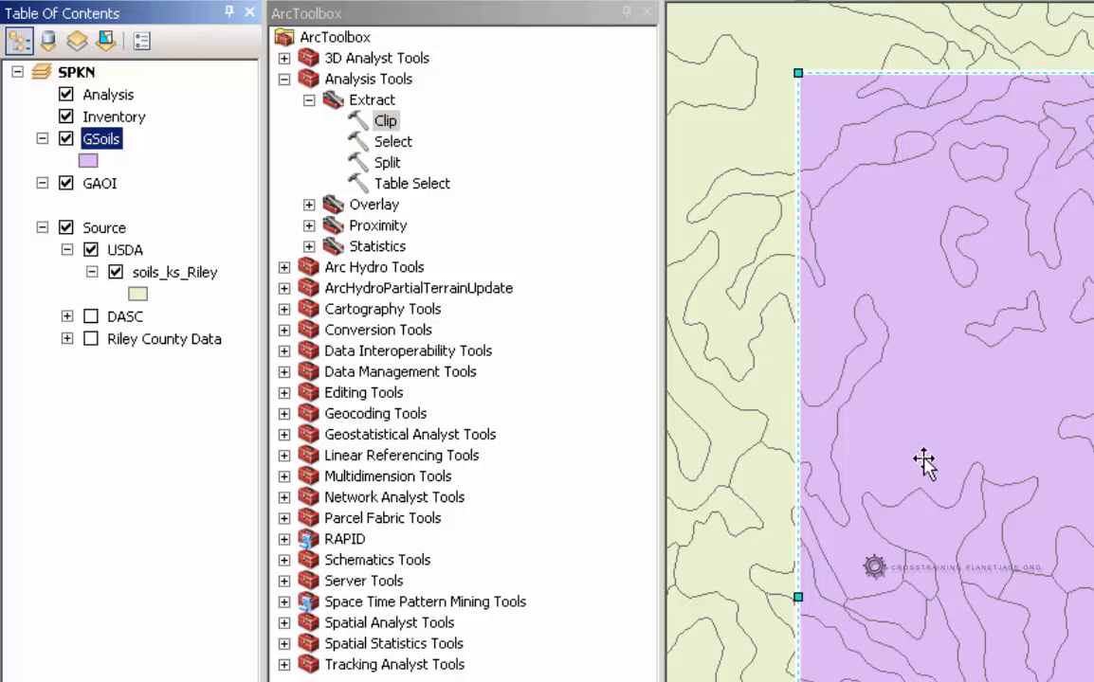
Hide the USDA group and move the GSoils and GAOI layers into the Inventory group, with GAOI above GSoils
{"action": "left_click", "coordinate": [90, 251]}
{"action": "left_click", "coordinate": [90, 250]}
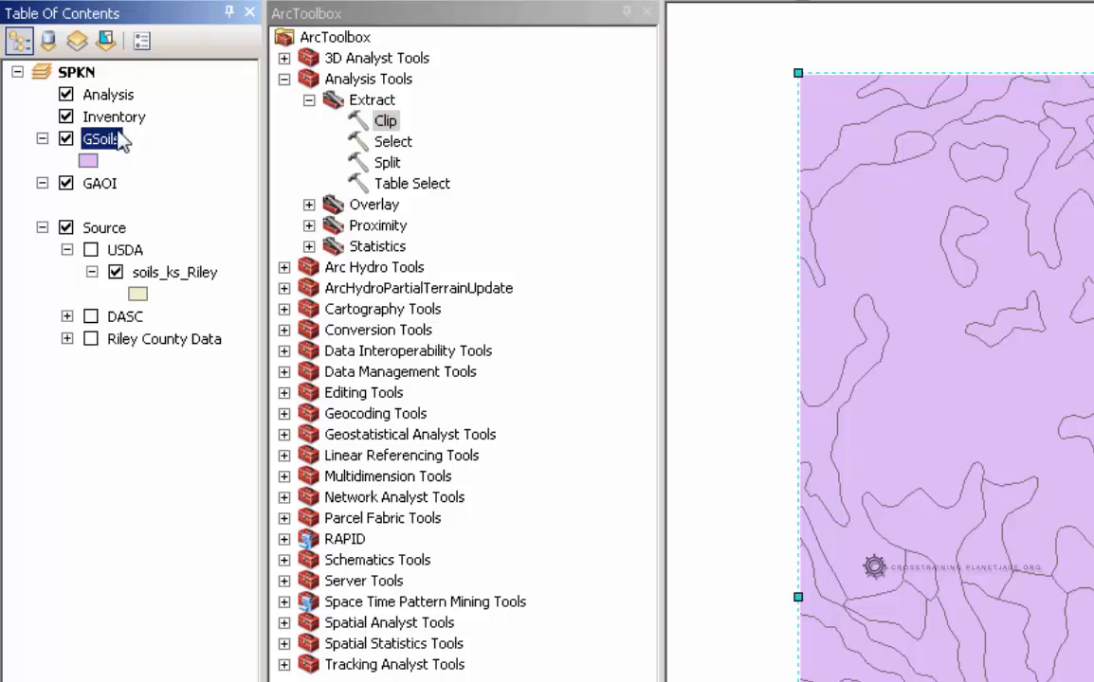
{"action": "left_click_drag", "start_coordinate": [99, 140], "coordinate": [133, 142]}
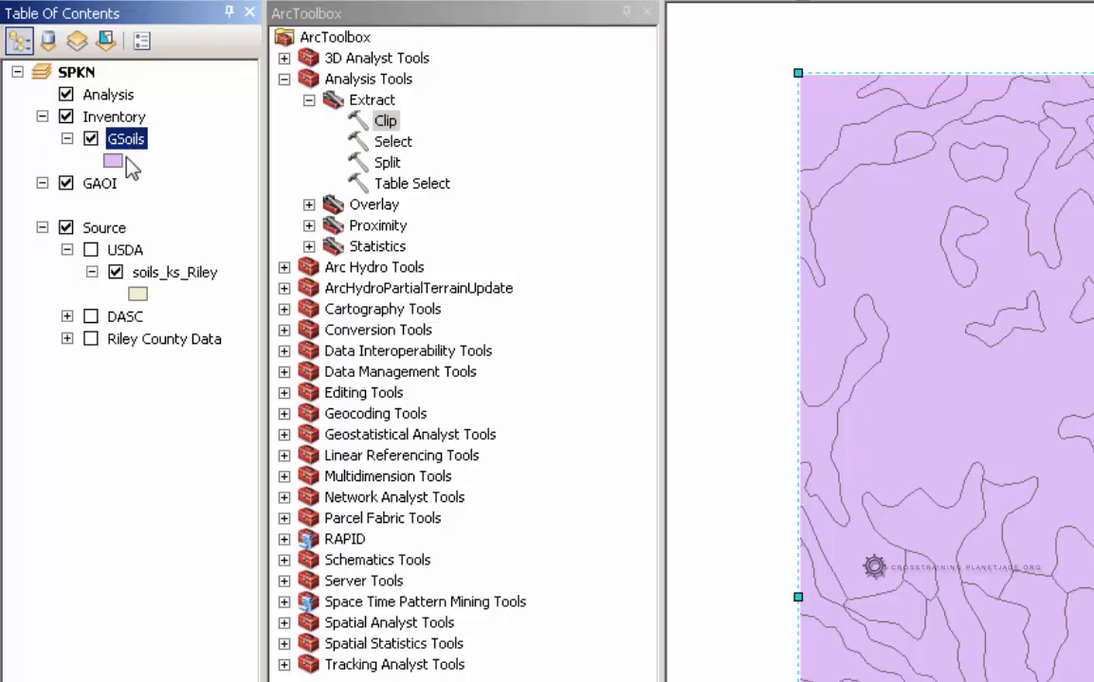
{"action": "left_click_drag", "start_coordinate": [99, 182], "coordinate": [119, 133]}
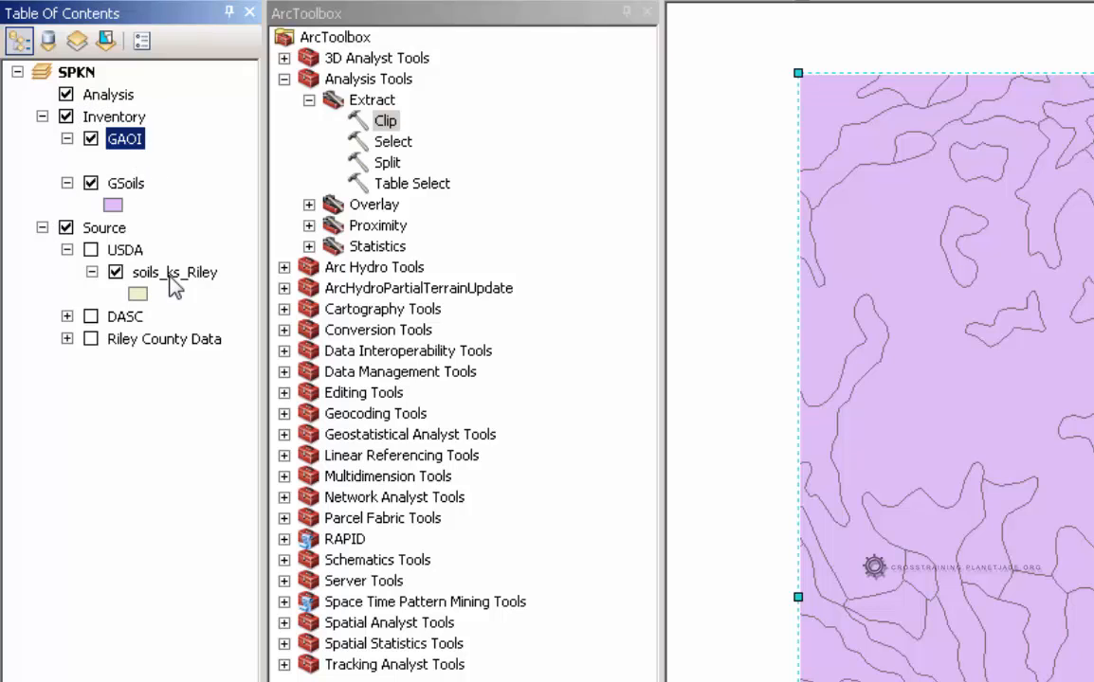
Open the GSoils layer's source properties and examine its projected coordinate system
{"action": "left_click", "coordinate": [126, 185]}
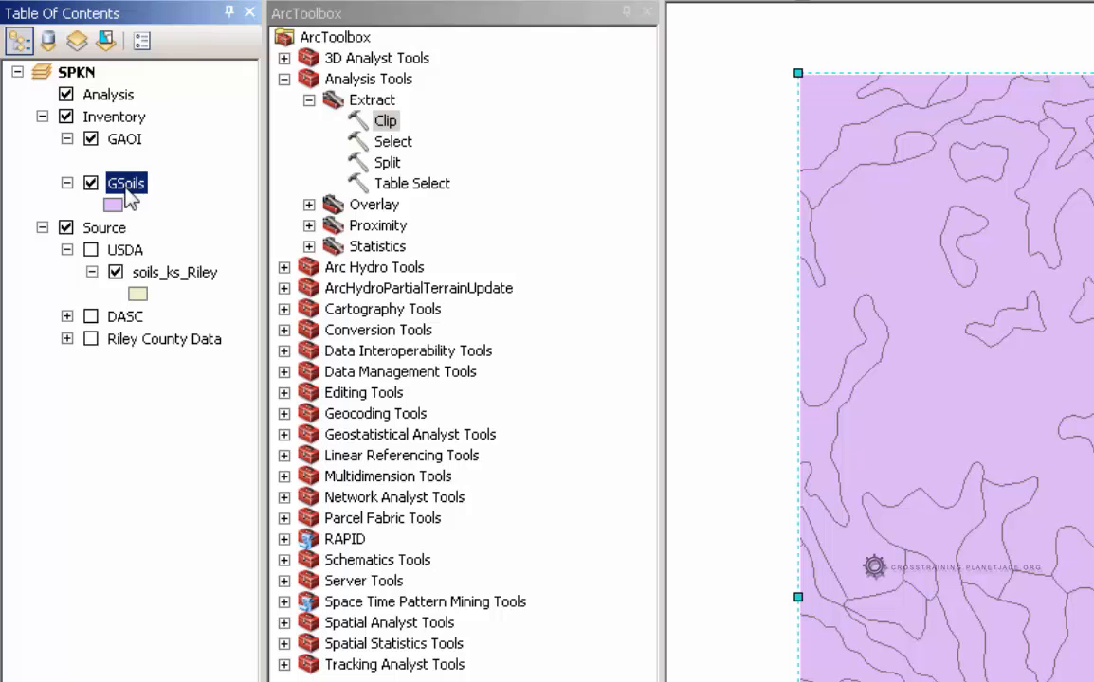
{"action": "left_click", "coordinate": [141, 192]}
{"action": "right_click", "coordinate": [142, 193]}
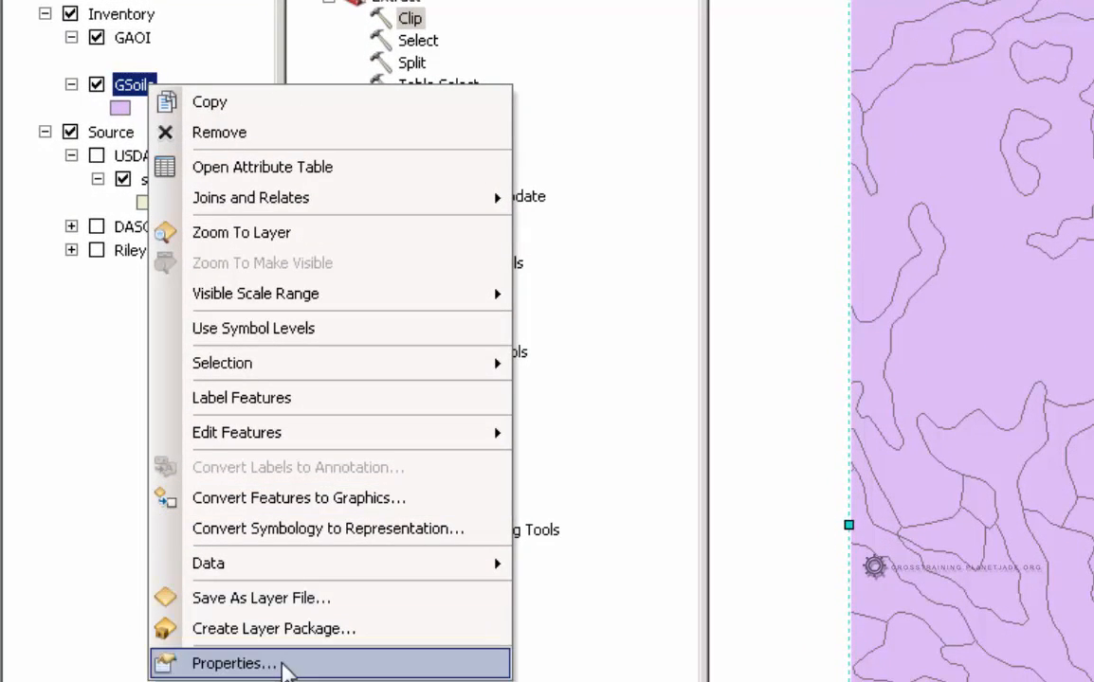
{"action": "left_click", "coordinate": [282, 665]}
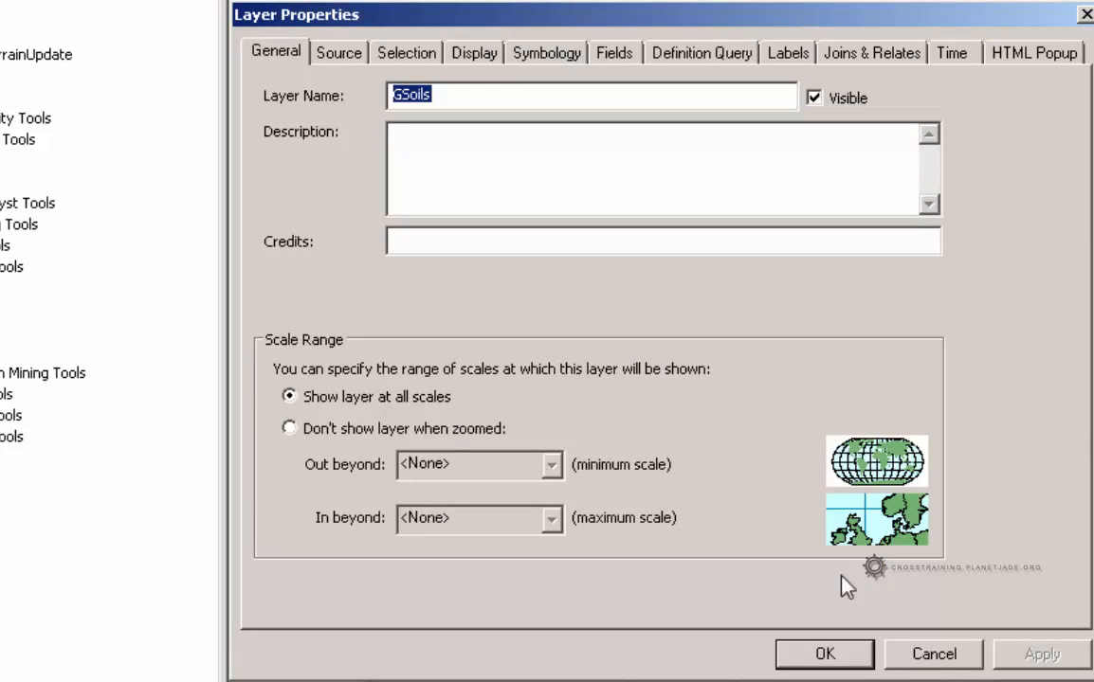
{"action": "left_click", "coordinate": [327, 57]}
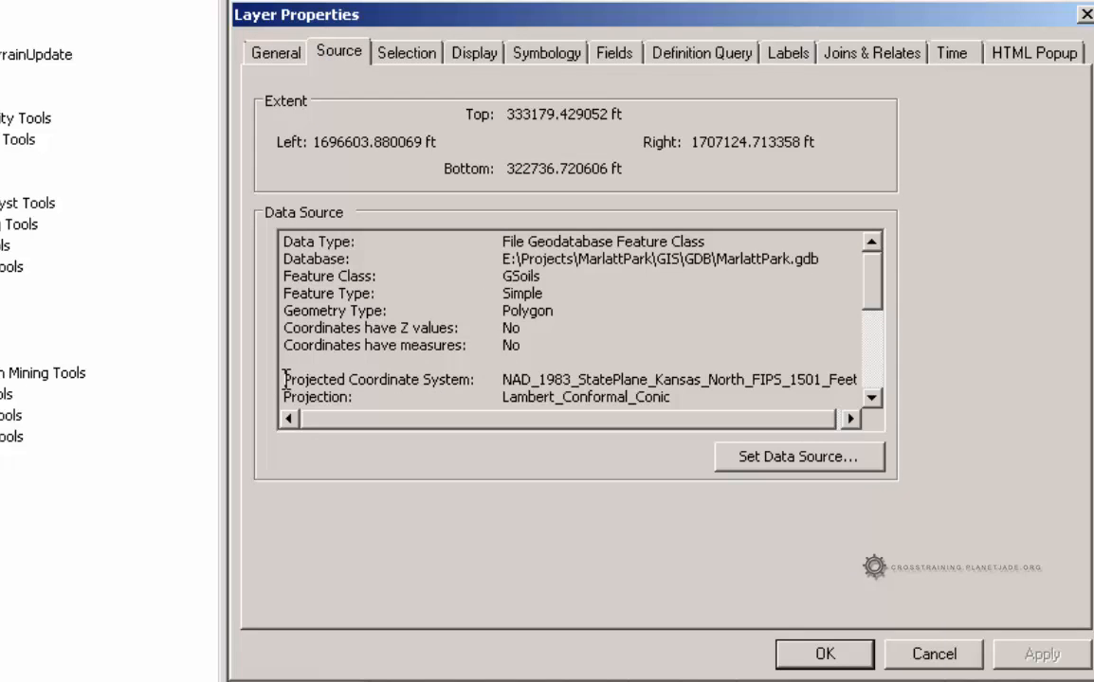
{"action": "left_click_drag", "start_coordinate": [284, 379], "coordinate": [870, 394]}
{"action": "left_click", "coordinate": [872, 398]}
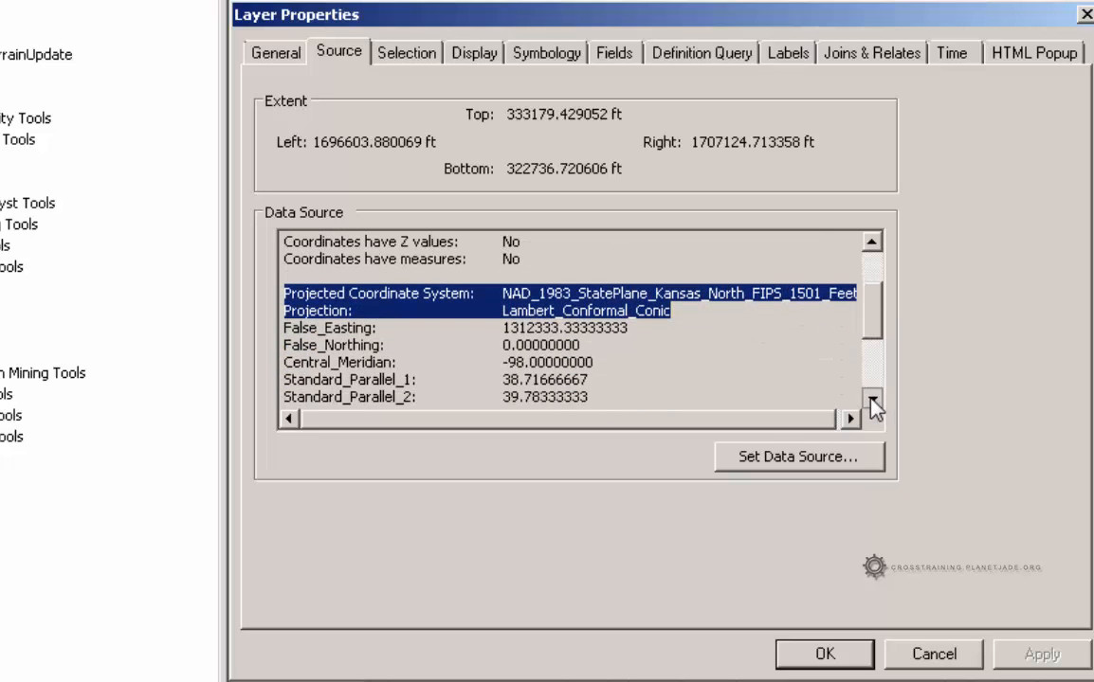
Examine the GSoils projection parameters and linear unit, and close the layer properties without changes
{"action": "left_click", "coordinate": [773, 362]}
{"action": "left_click", "coordinate": [873, 406]}
{"action": "double_click", "coordinate": [873, 406]}
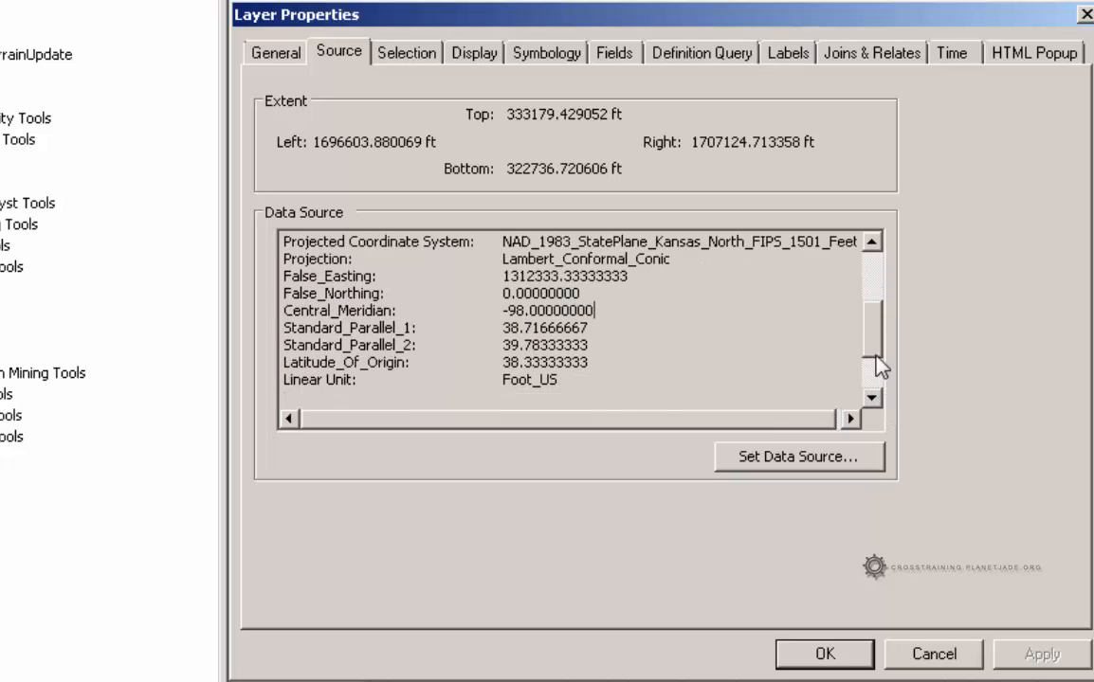
{"action": "scroll", "coordinate": [881, 349], "scroll_direction": "down", "scroll_amount": 1}
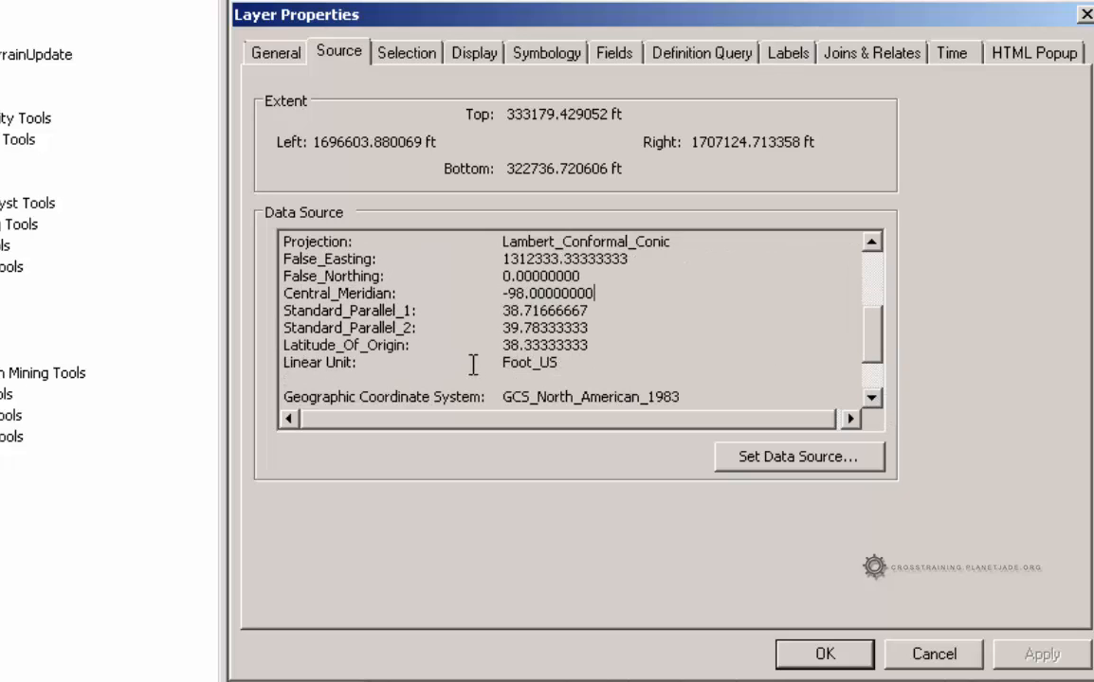
{"action": "left_click_drag", "start_coordinate": [503, 363], "coordinate": [631, 371]}
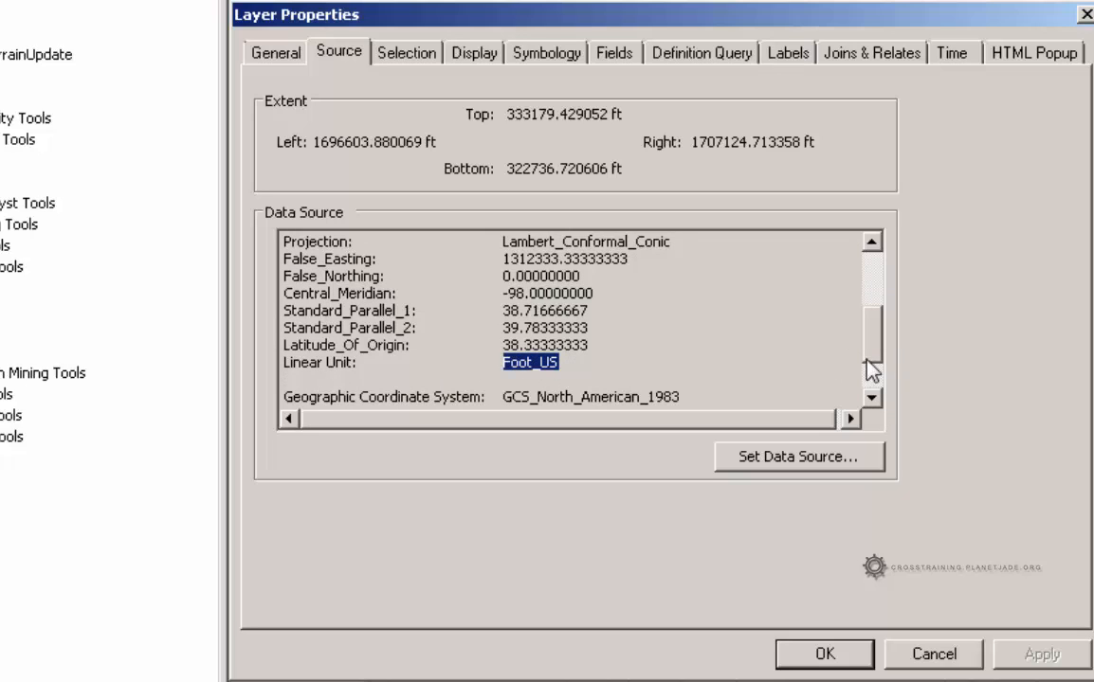
{"action": "left_click_drag", "start_coordinate": [867, 363], "coordinate": [891, 289]}
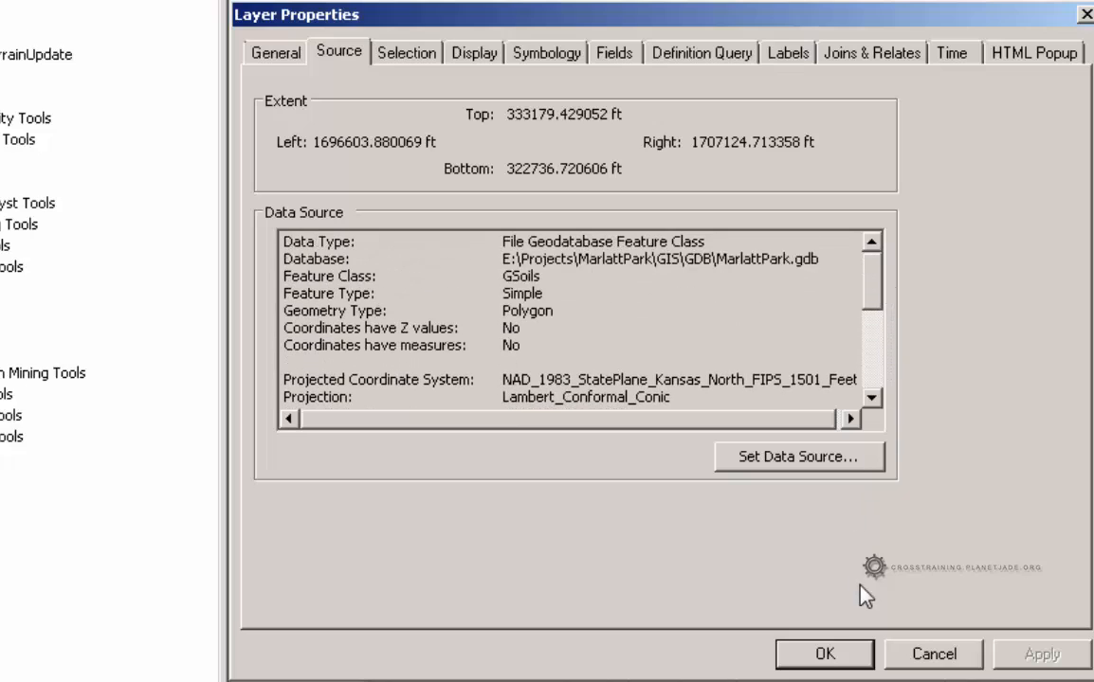
{"action": "left_click", "coordinate": [934, 654]}
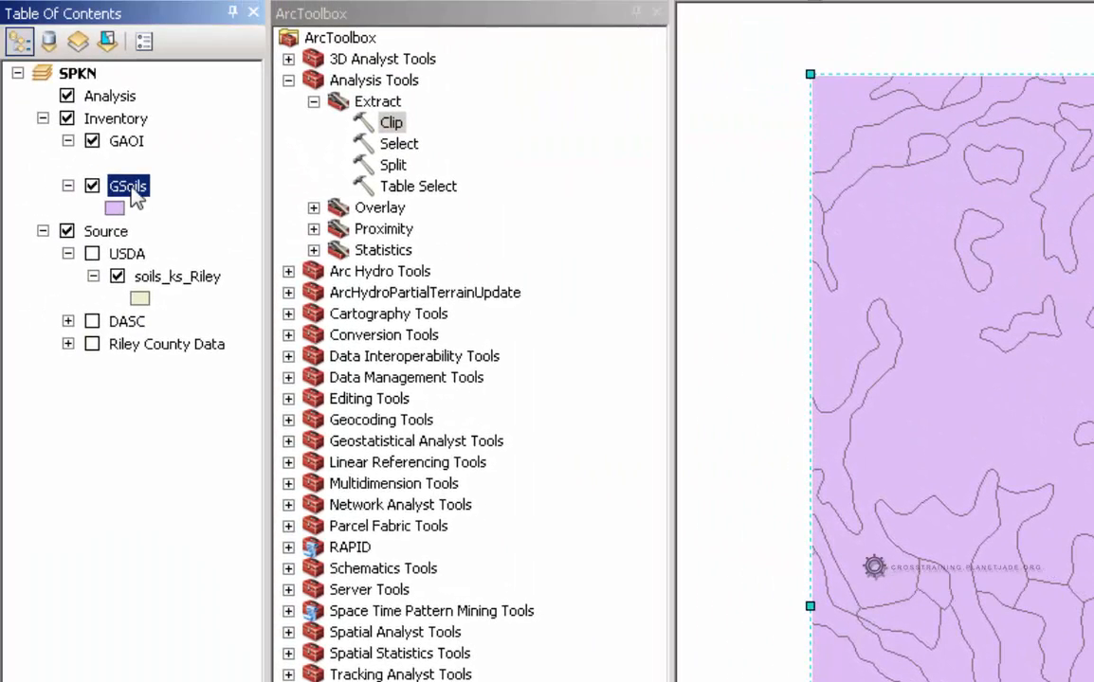
Open the GSoils attribute table and examine its soil fields through MUNAME and the shape columns
{"action": "right_click", "coordinate": [131, 188]}
{"action": "left_click", "coordinate": [275, 258]}
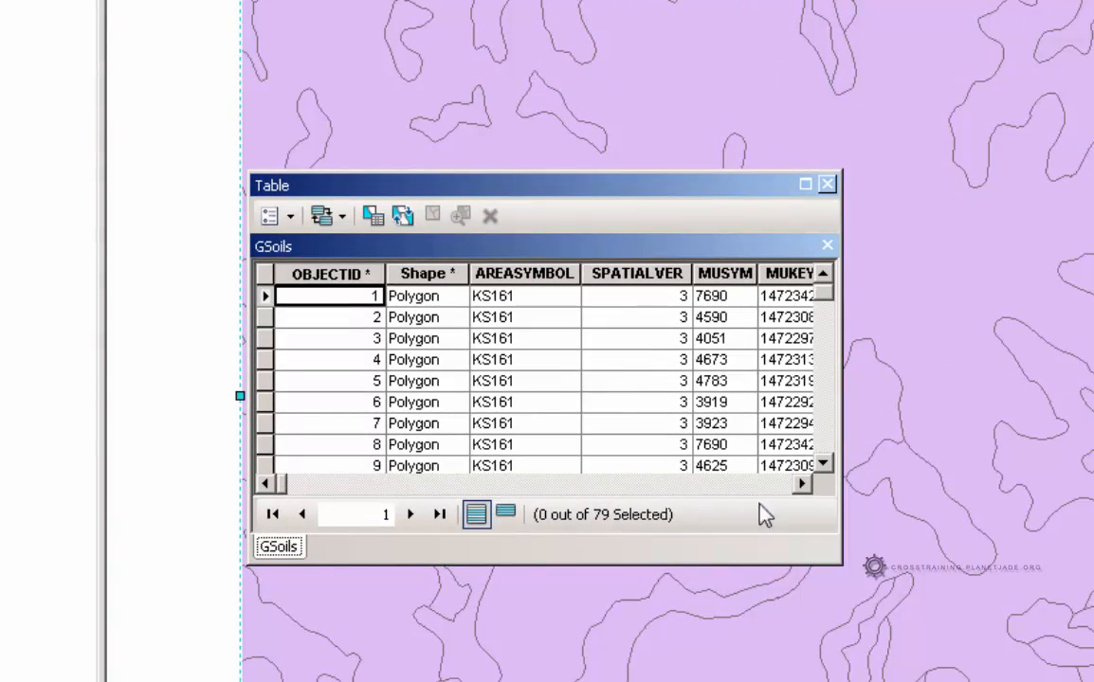
{"action": "left_click", "coordinate": [802, 484]}
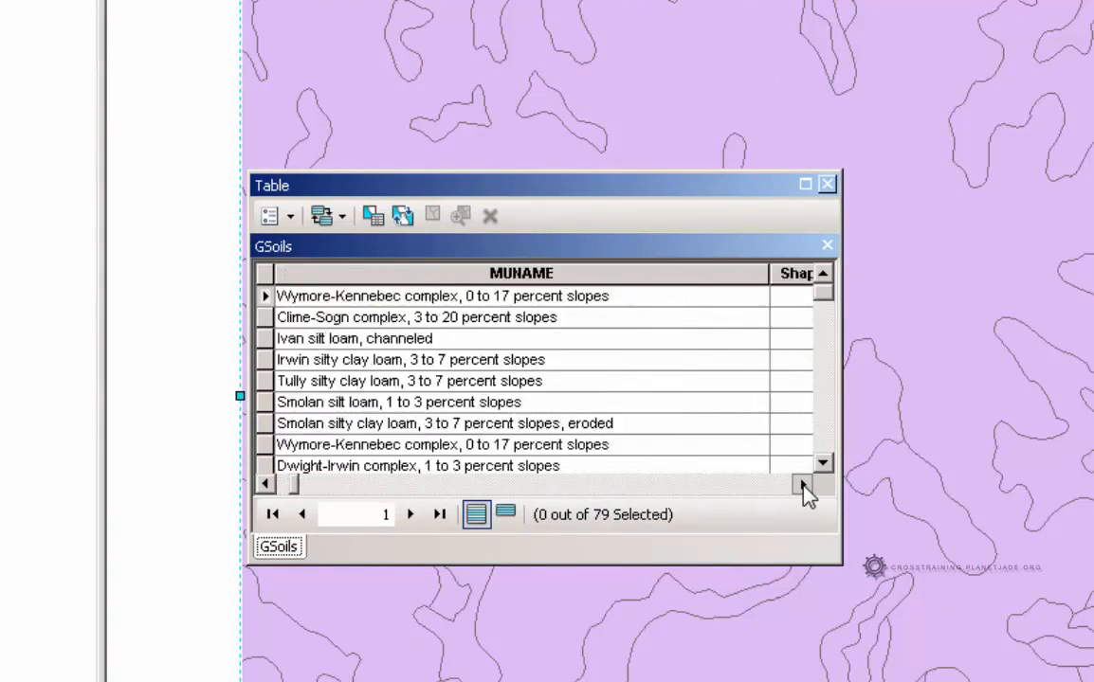
{"action": "left_click_drag", "start_coordinate": [802, 485], "coordinate": [802, 485]}
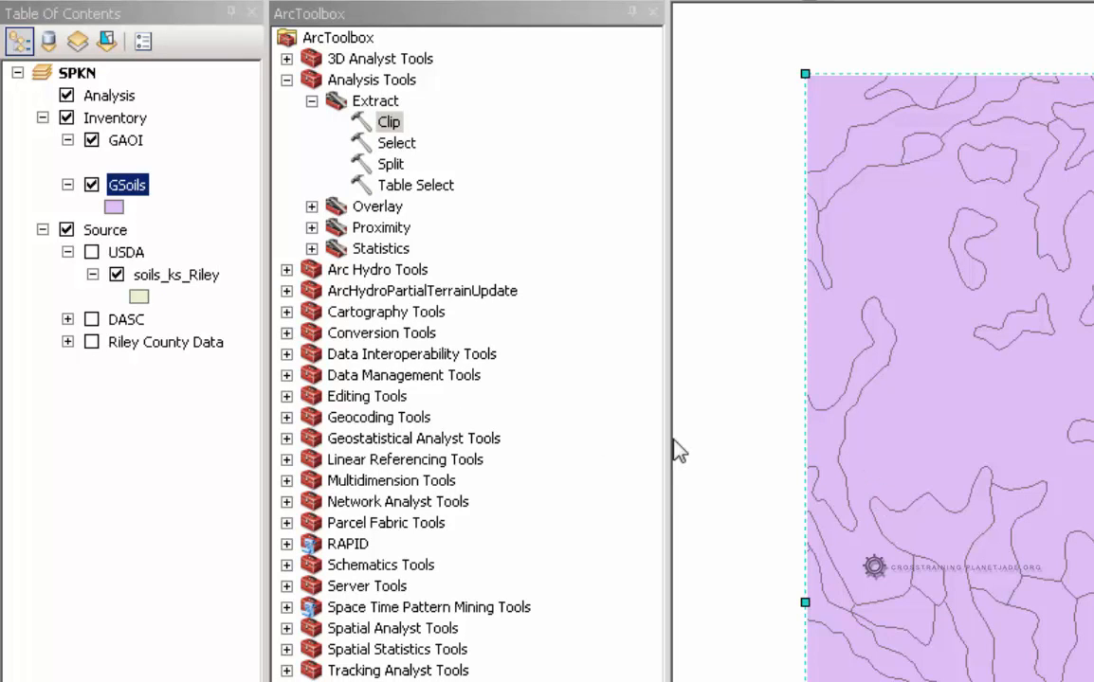
Expand the Riley County Data group and look through its layers, selecting the wtrlines layer
{"action": "left_click", "coordinate": [67, 342]}
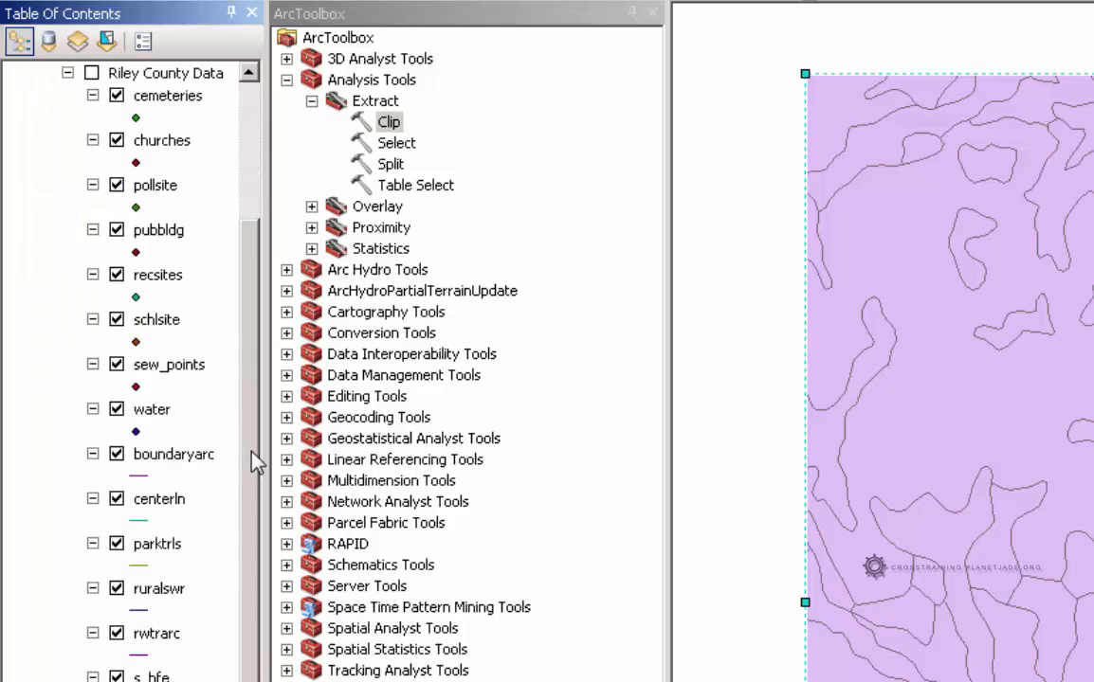
{"action": "left_click_drag", "start_coordinate": [256, 464], "coordinate": [271, 300]}
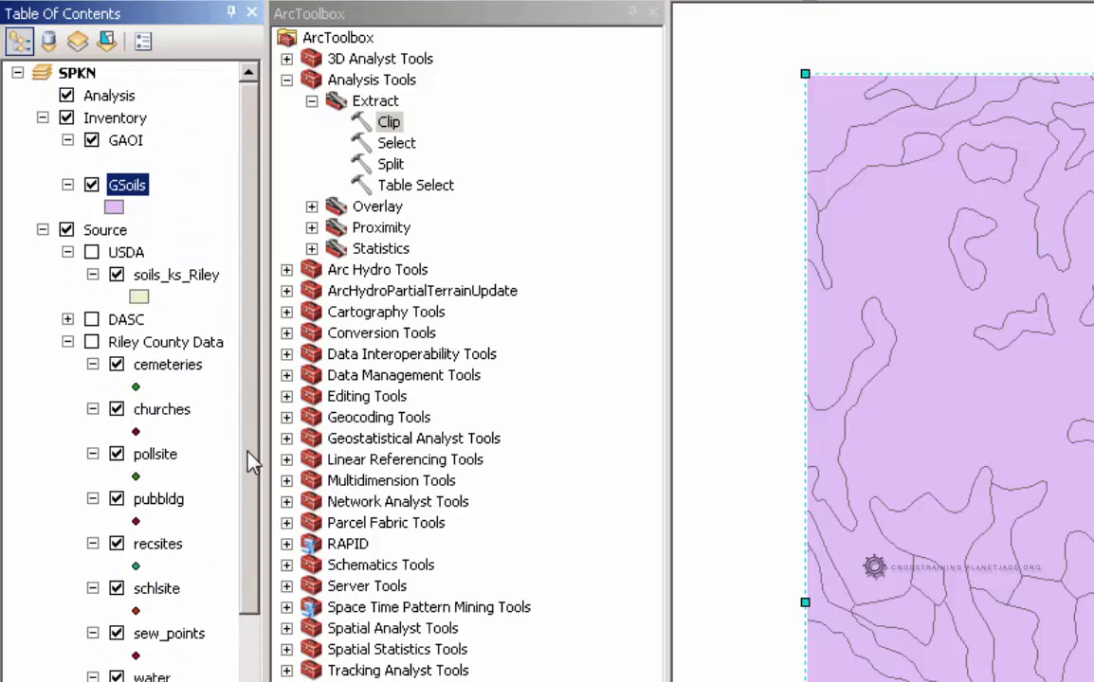
{"action": "left_click_drag", "start_coordinate": [249, 461], "coordinate": [252, 681]}
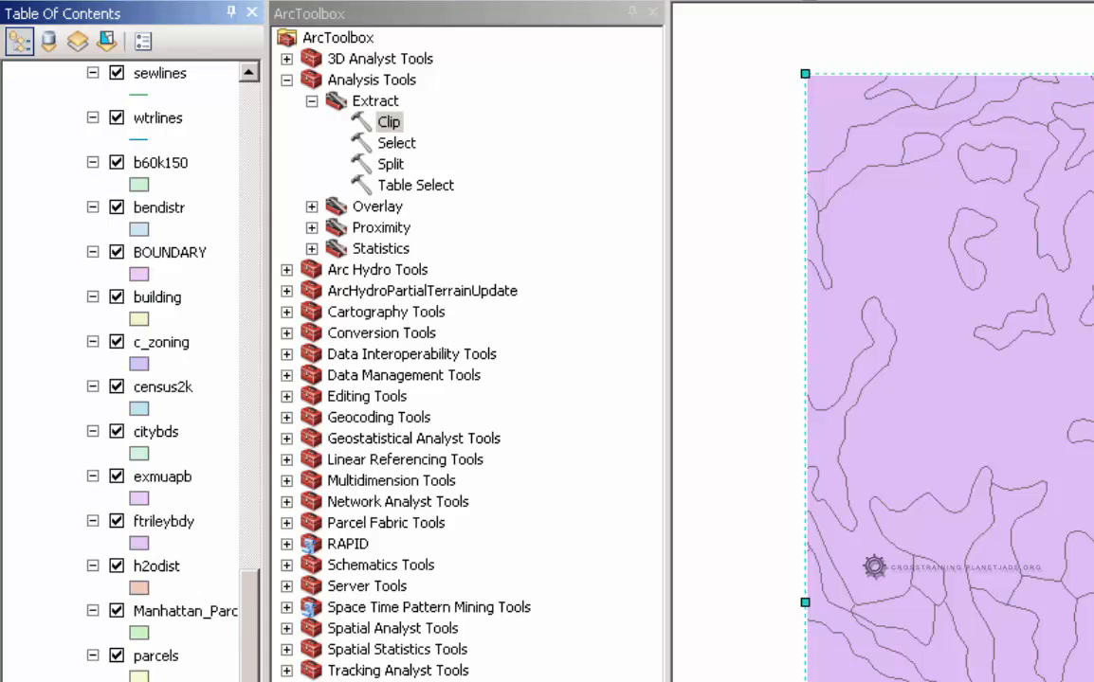
{"action": "left_click_drag", "start_coordinate": [252, 681], "coordinate": [253, 681]}
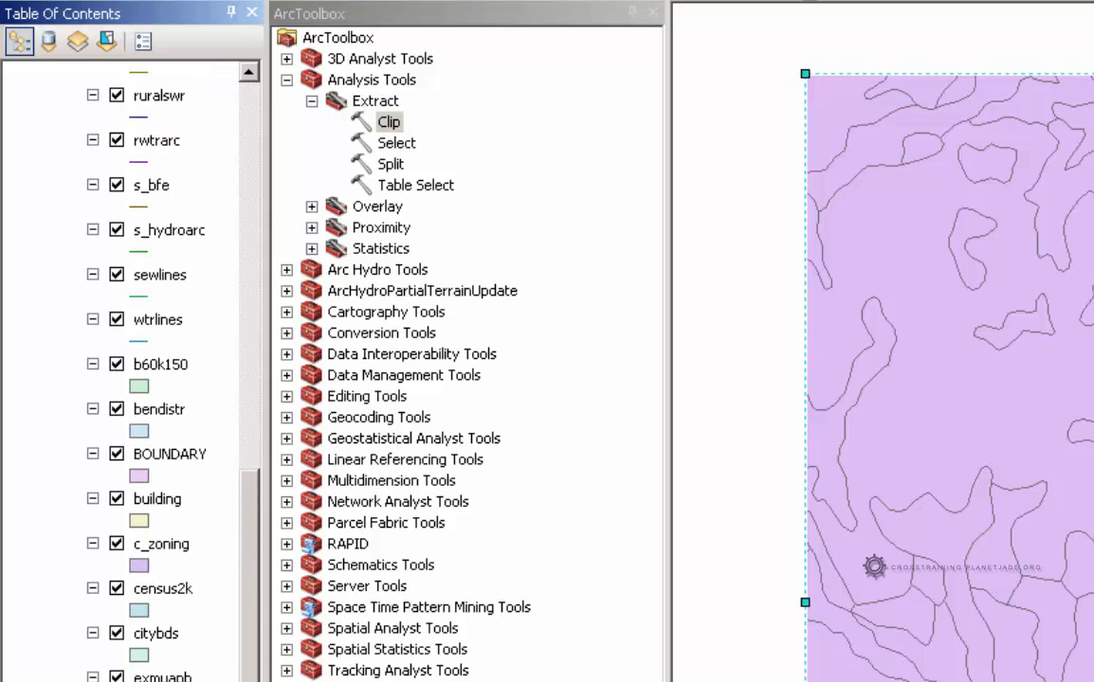
{"action": "left_click", "coordinate": [171, 325]}
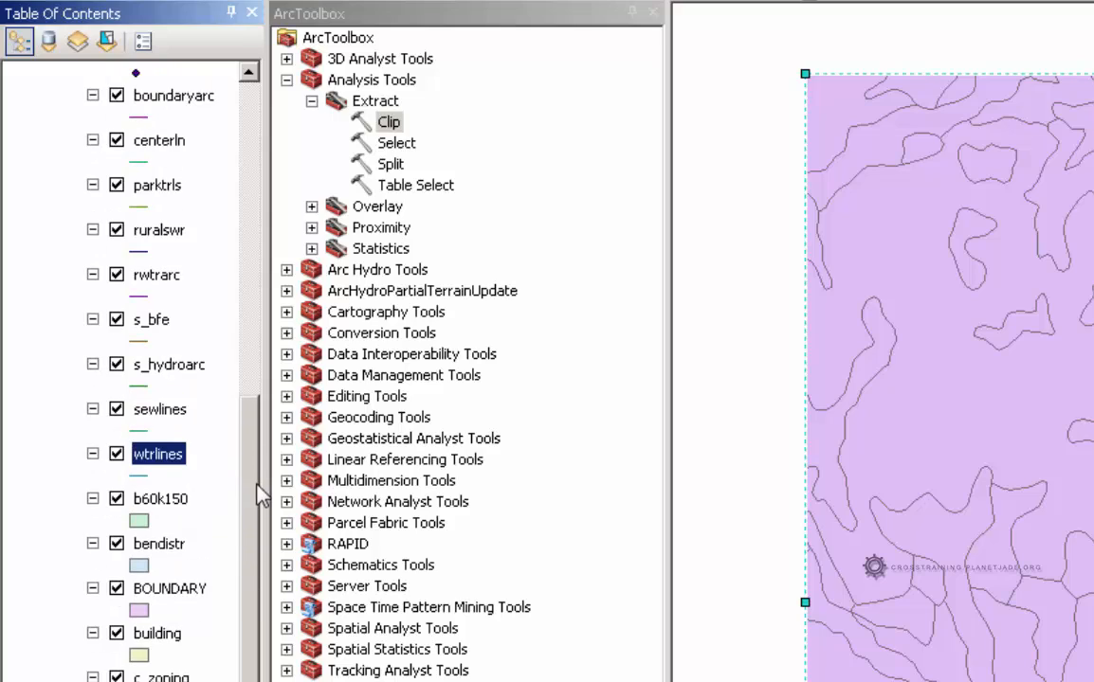